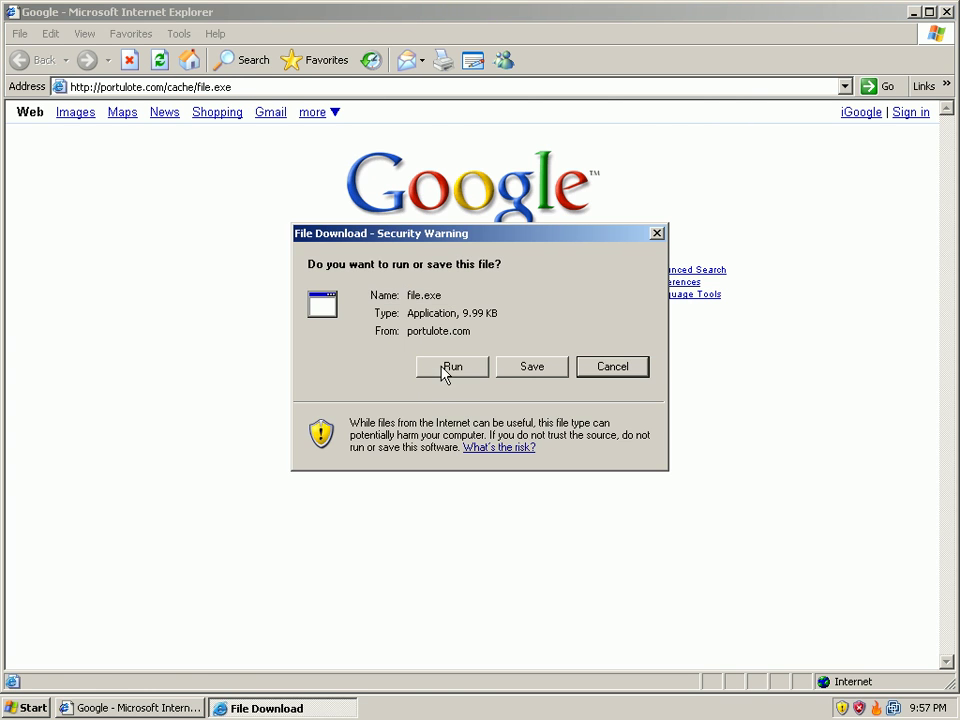
# Step: Run the downloaded file.exe from portulote.com, accepting the publisher warning
pyautogui.click(446, 368)
pyautogui.click(546, 300)
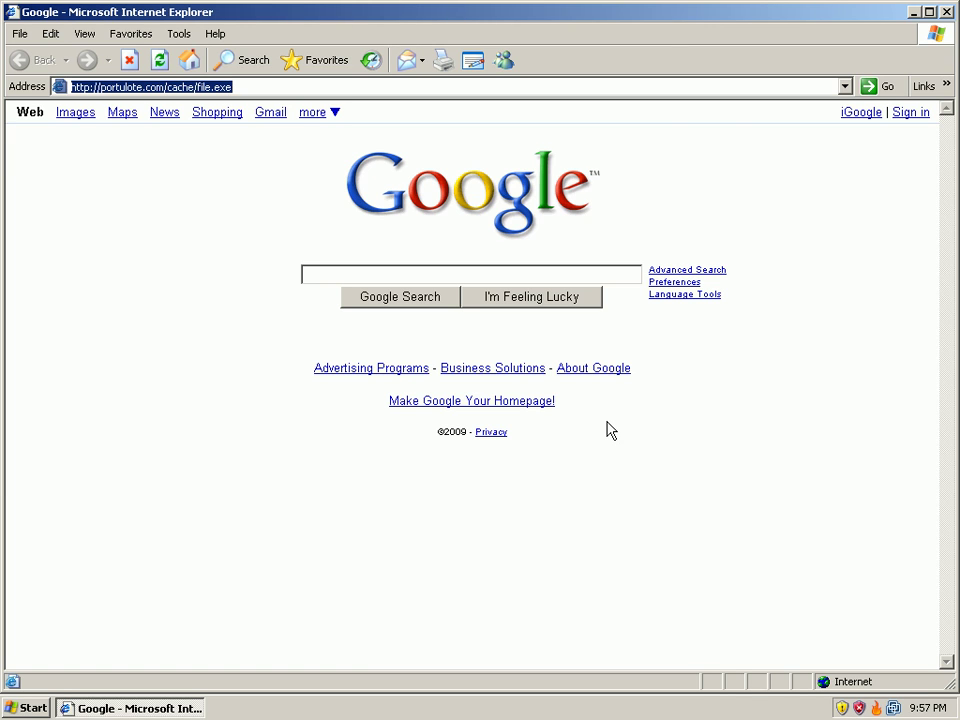
# Step: Open Task Manager briefly, close it, and minimize Internet Explorer to reveal the desktop
pyautogui.rightClick(352, 716)
pyautogui.click(420, 662)
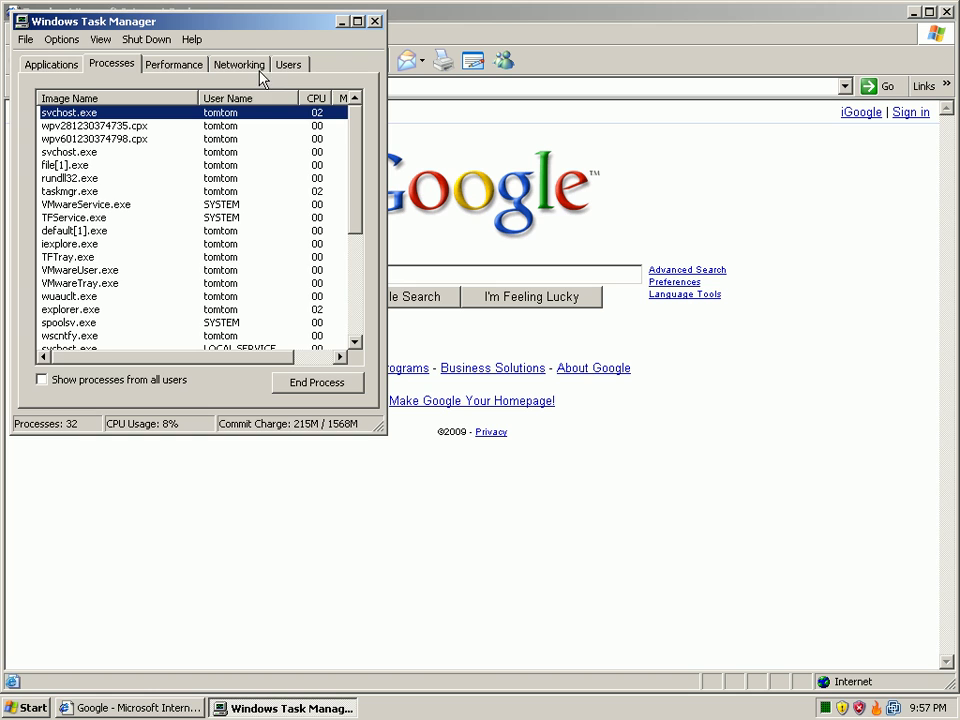
pyautogui.click(377, 21)
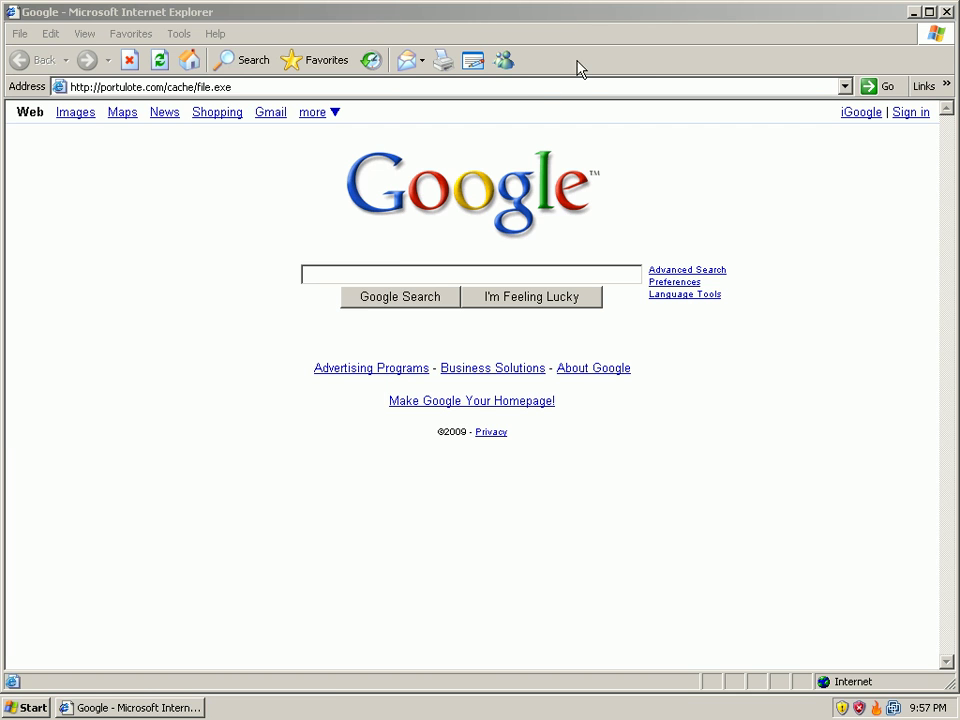
pyautogui.click(911, 11)
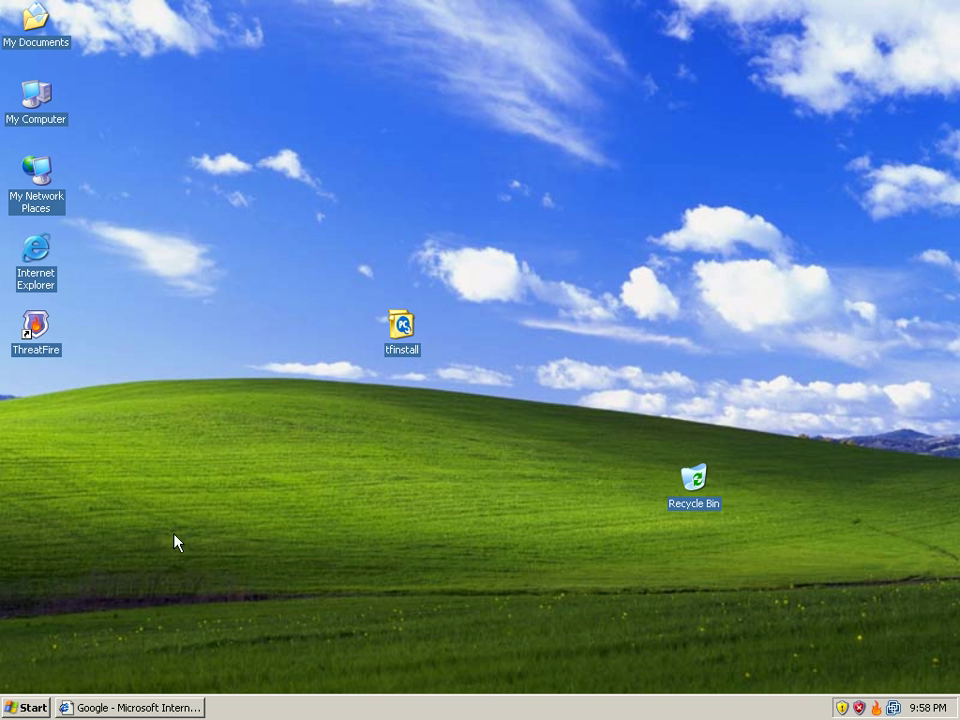
# Step: Reopen Task Manager from the taskbar and maximize it
pyautogui.rightClick(328, 717)
pyautogui.click(470, 665)
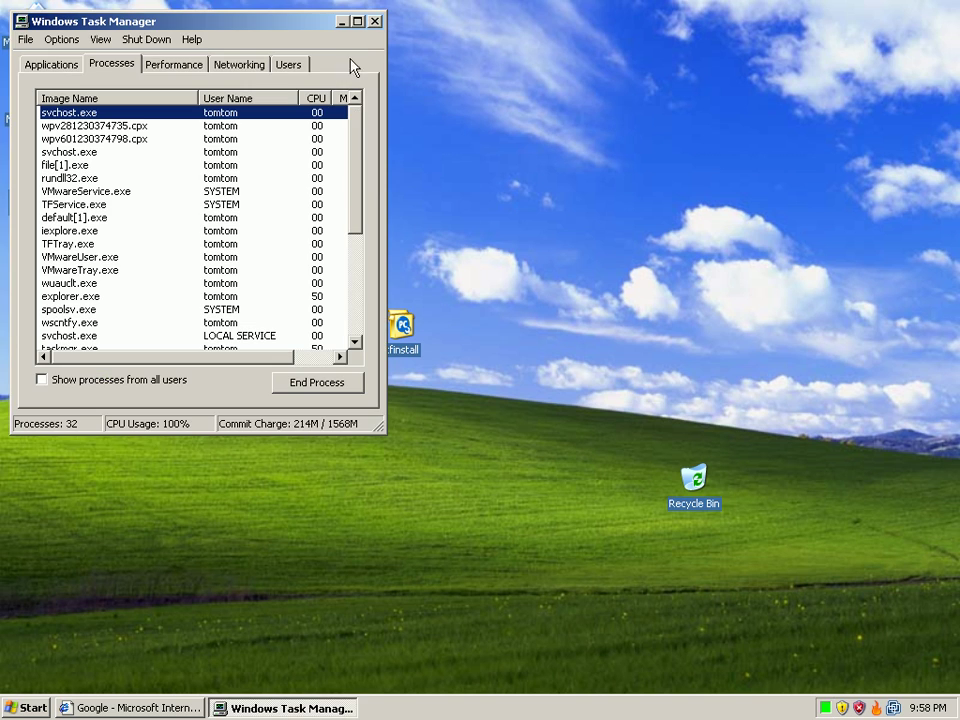
pyautogui.click(357, 21)
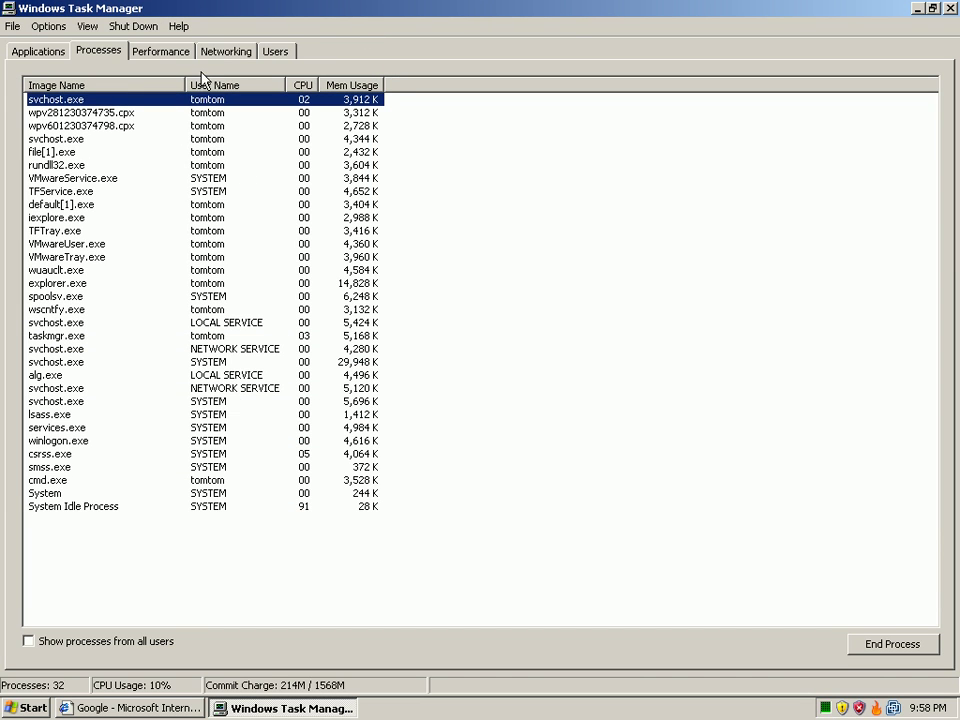
# Step: Inspect default[1].exe, file[1].exe and both wpv .cpx processes, then minimize Task Manager
pyautogui.click(70, 206)
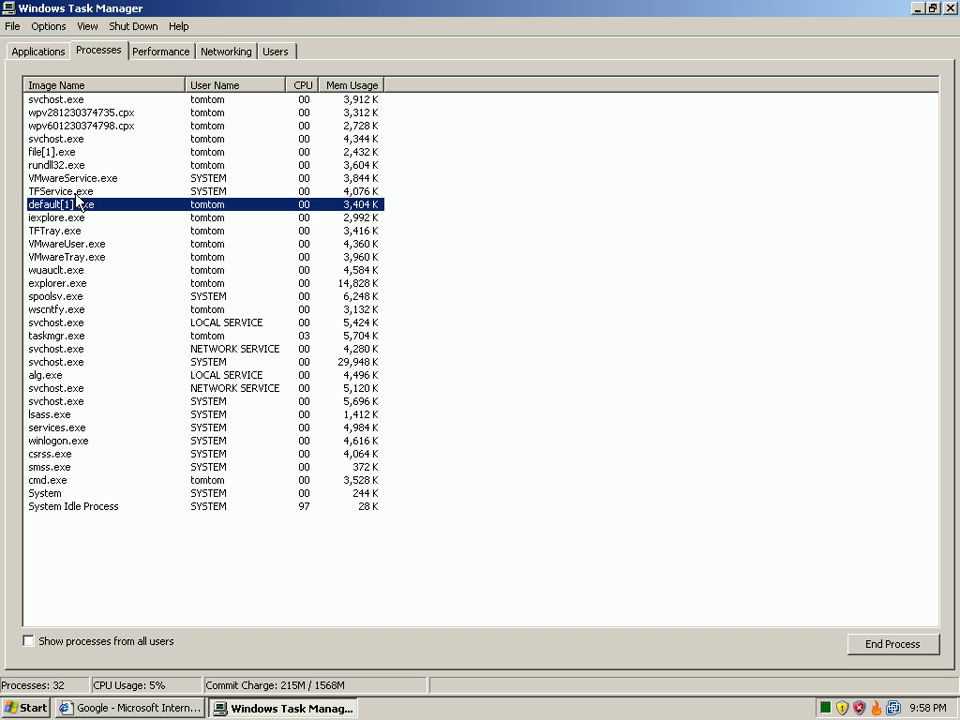
pyautogui.click(50, 152)
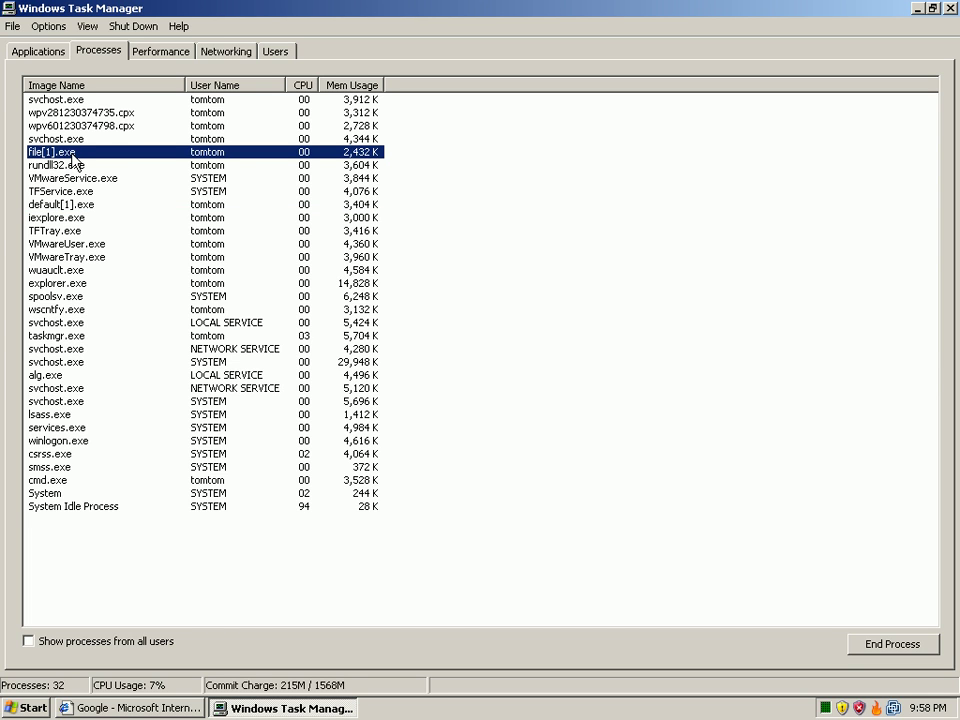
pyautogui.click(77, 127)
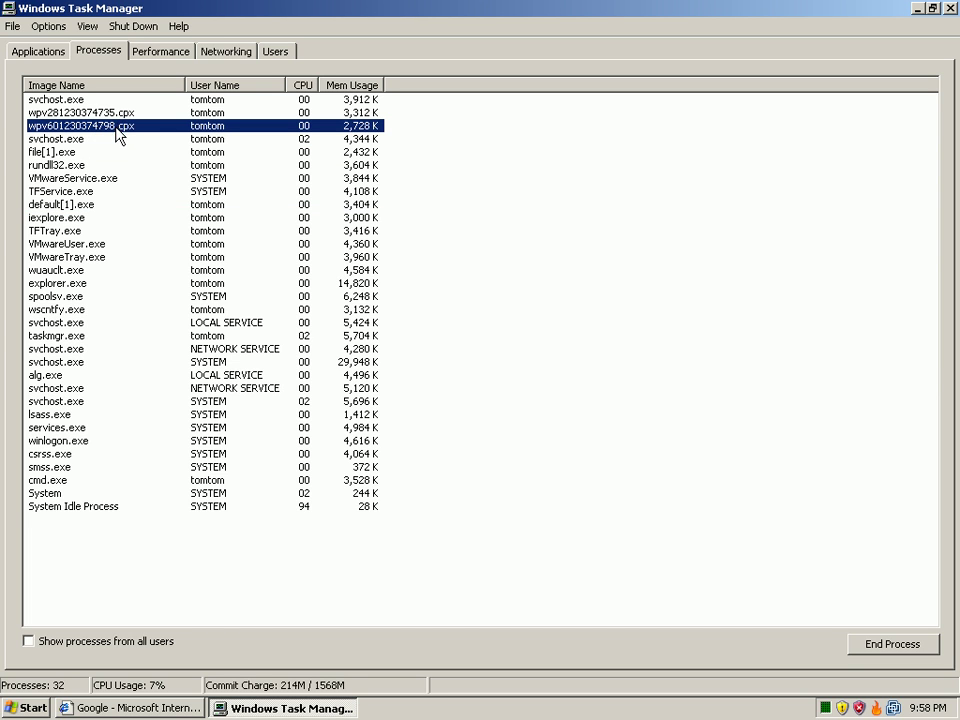
pyautogui.click(118, 113)
pyautogui.click(114, 121)
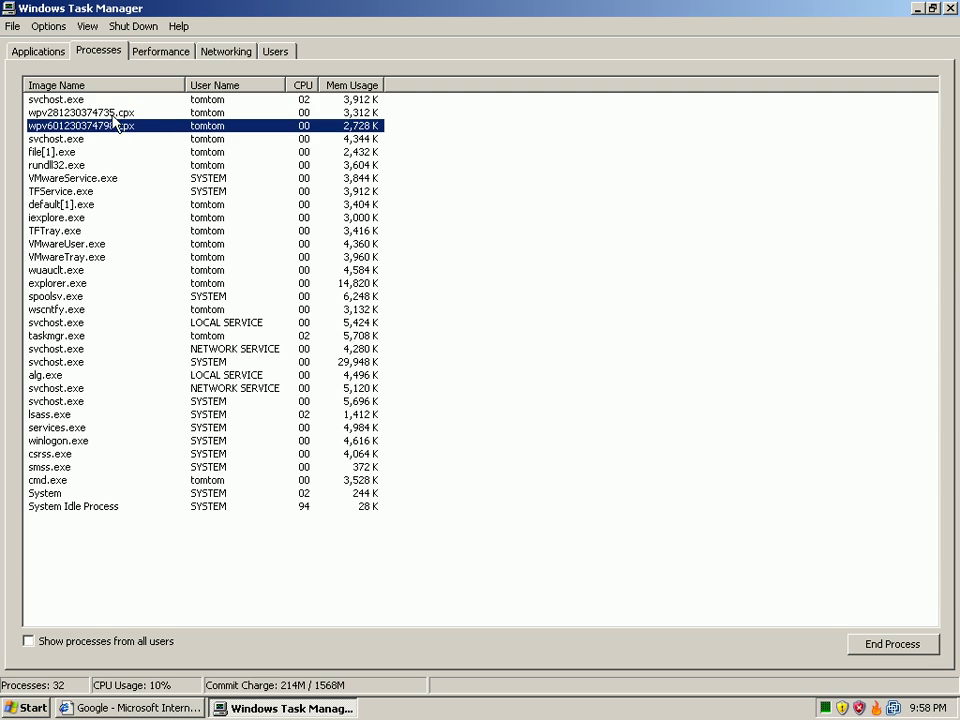
pyautogui.click(115, 113)
pyautogui.click(118, 126)
pyautogui.click(919, 8)
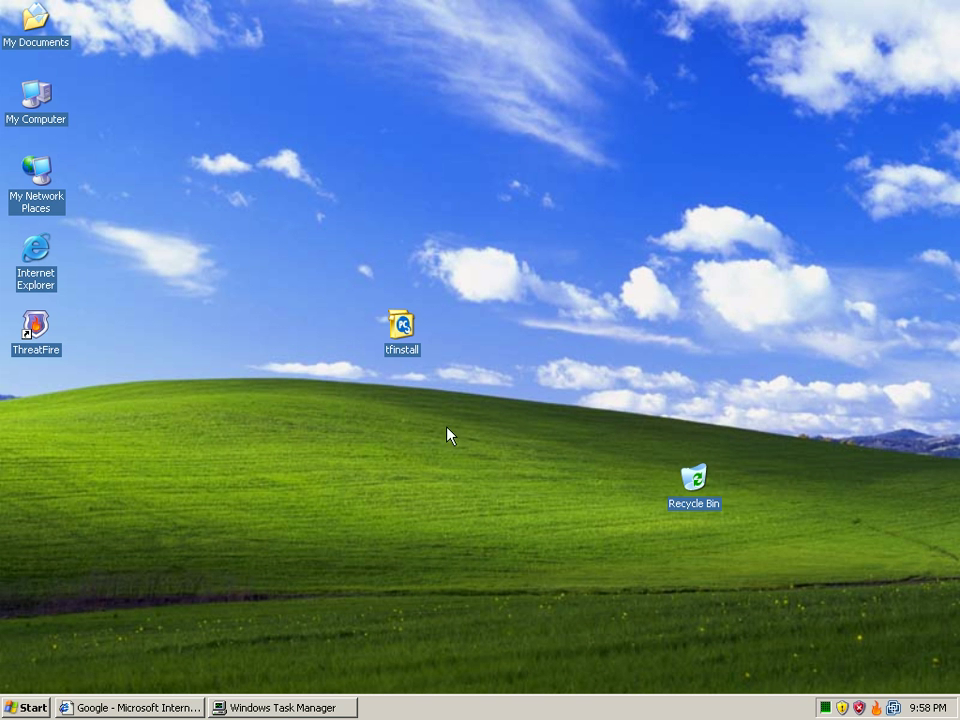
# Step: Launch ThreatFire and reach the System Activity Monitor under Threat Control's Advanced Tools
pyautogui.doubleClick(36, 325)
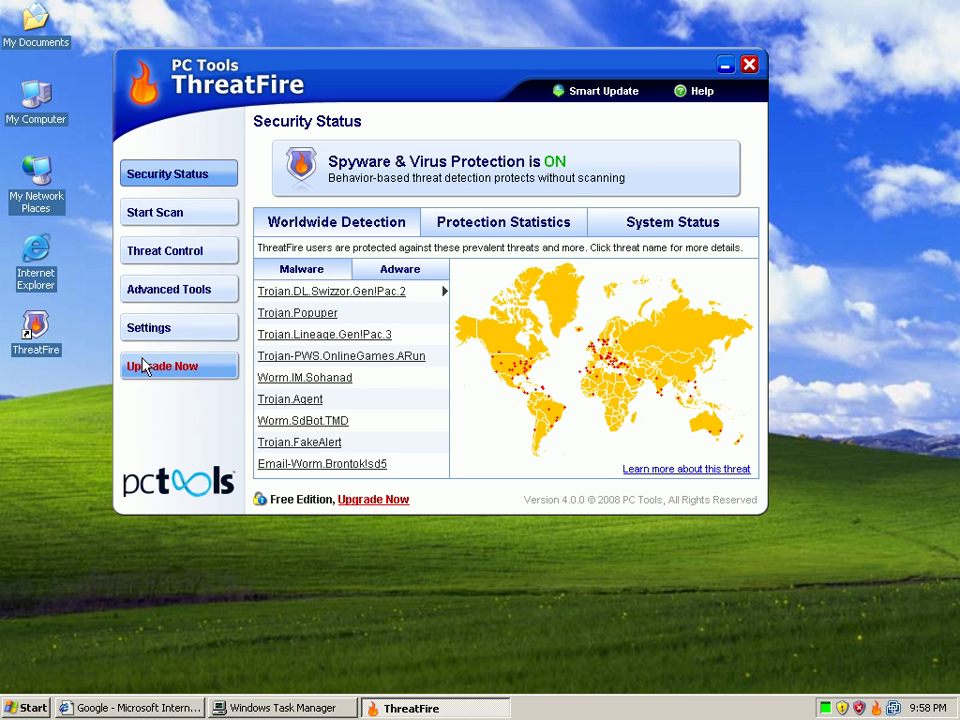
pyautogui.click(168, 263)
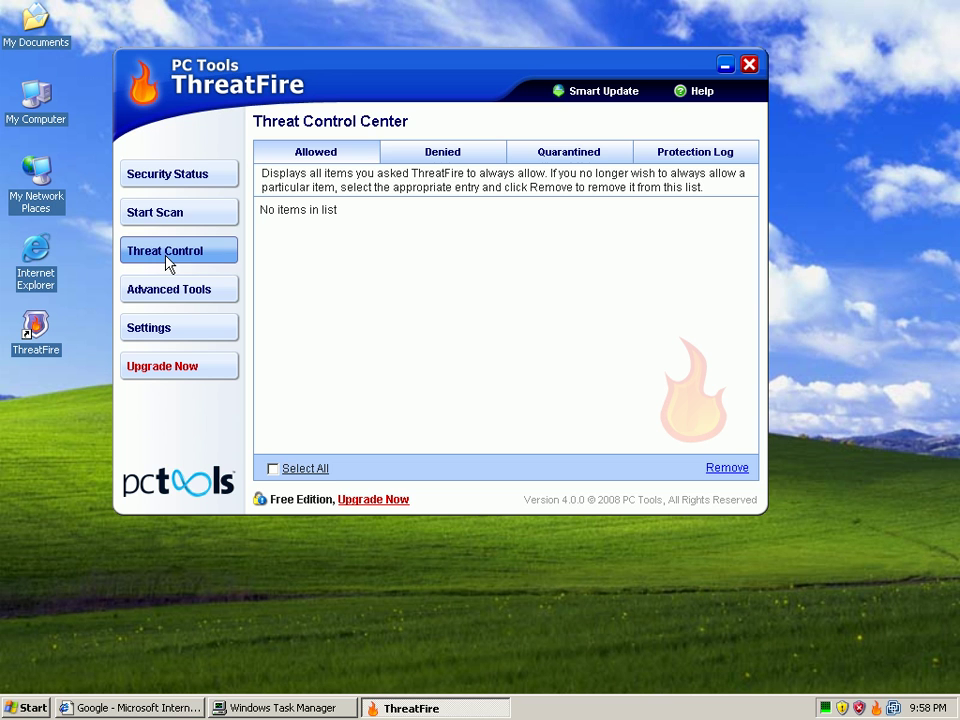
pyautogui.click(166, 292)
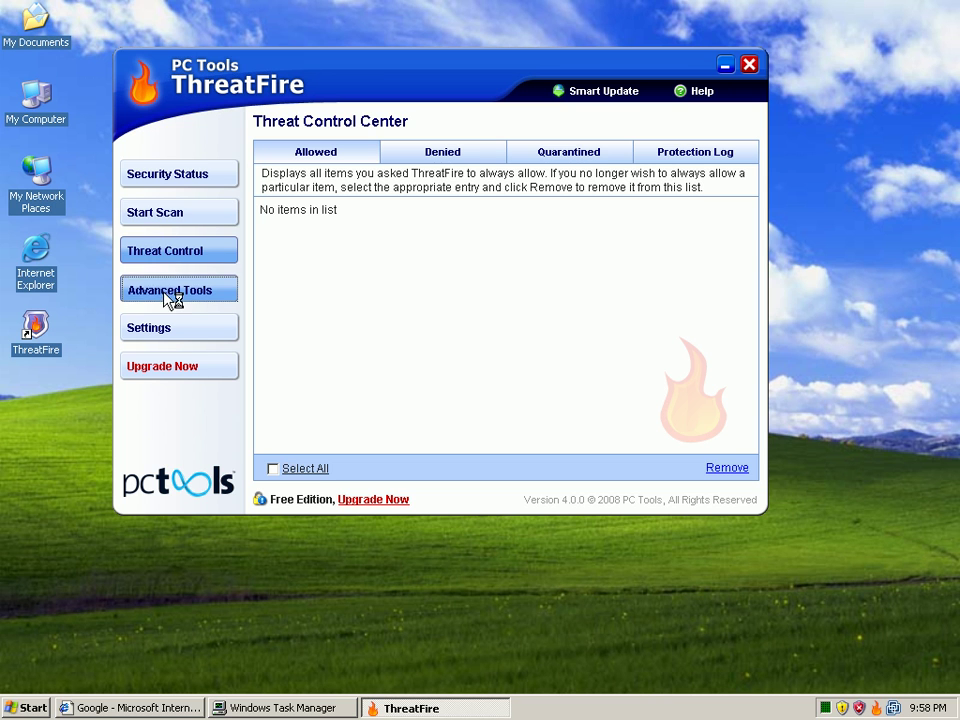
pyautogui.click(615, 153)
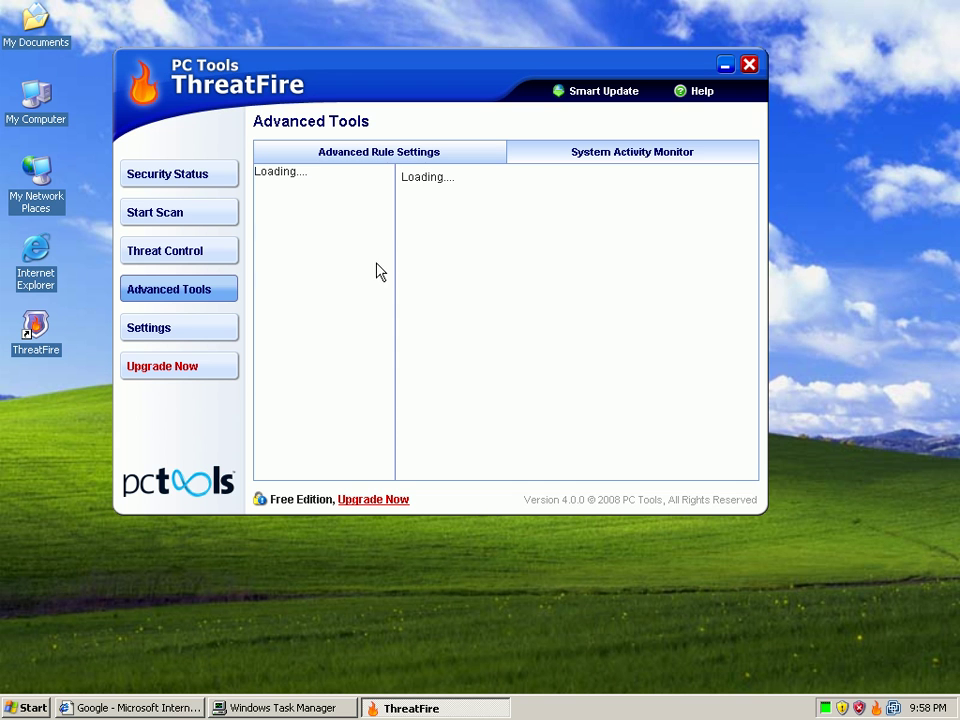
# Step: Expand the Other category and kill default[1].exe and file[1].exe
pyautogui.click(285, 306)
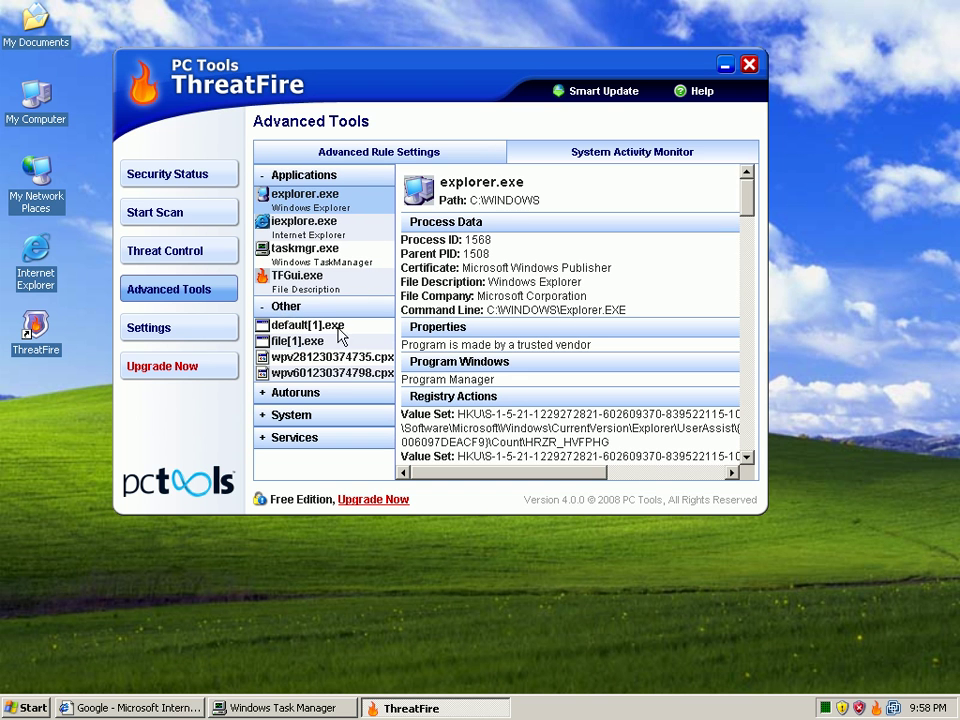
pyautogui.click(332, 377)
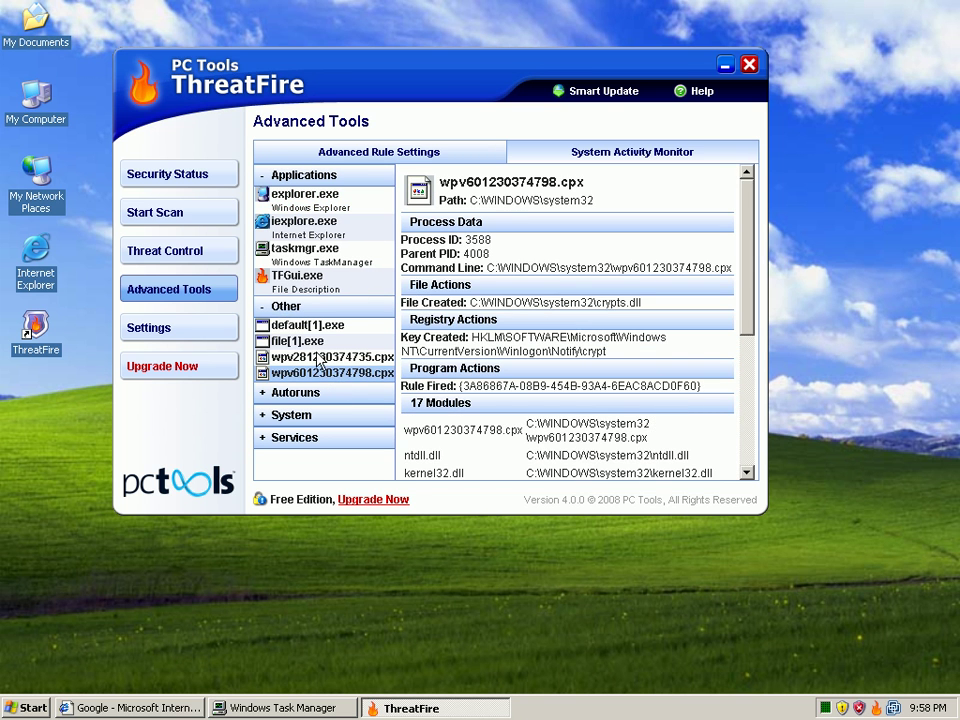
pyautogui.click(307, 329)
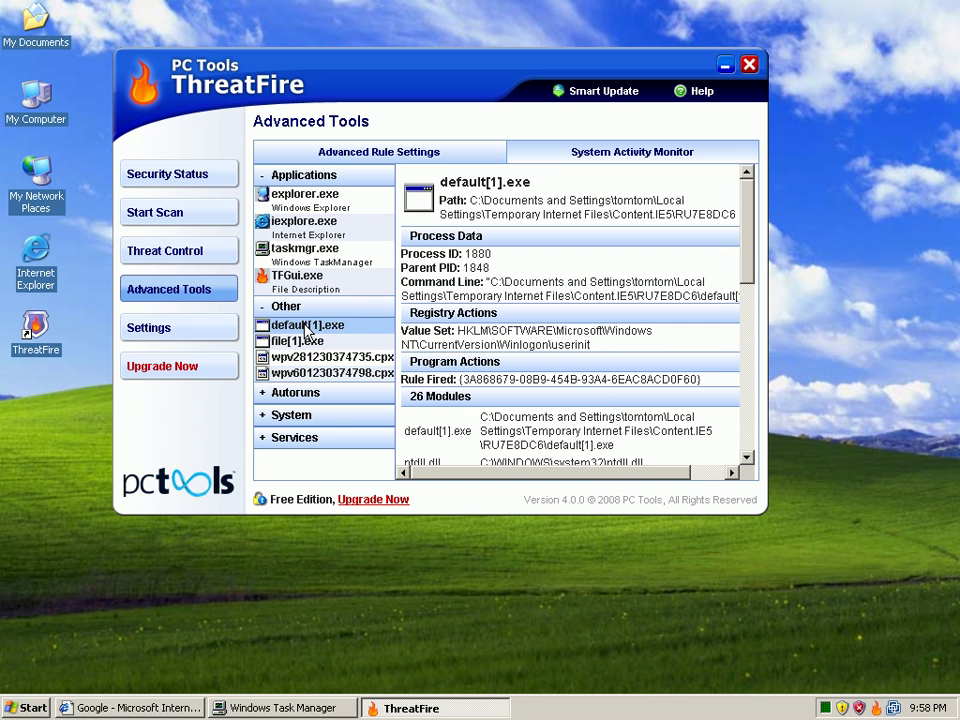
pyautogui.rightClick(308, 329)
pyautogui.click(340, 345)
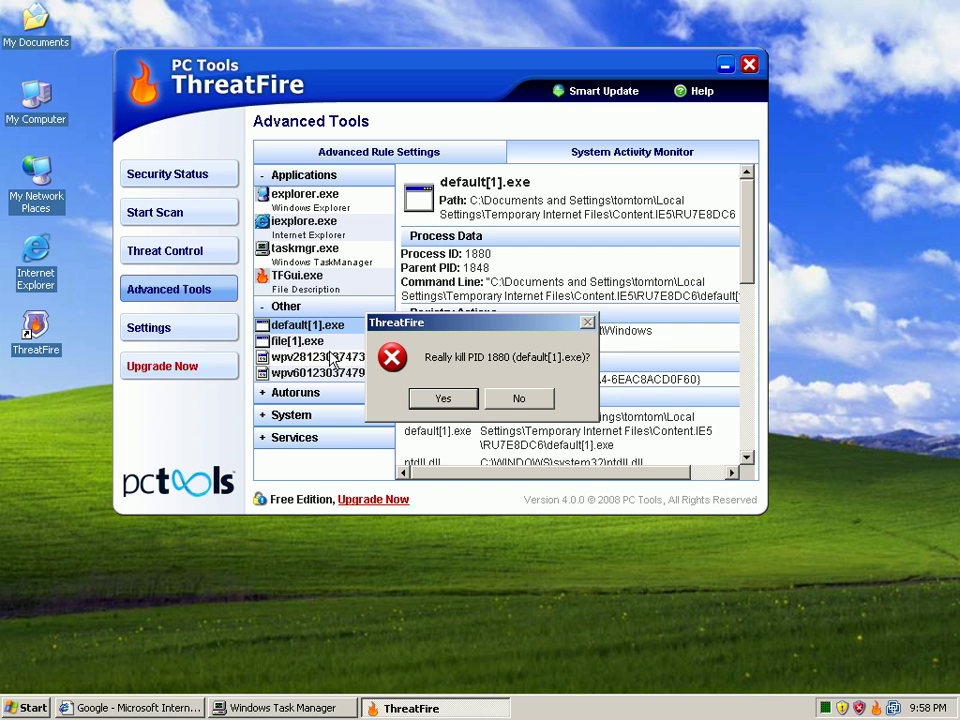
pyautogui.click(440, 399)
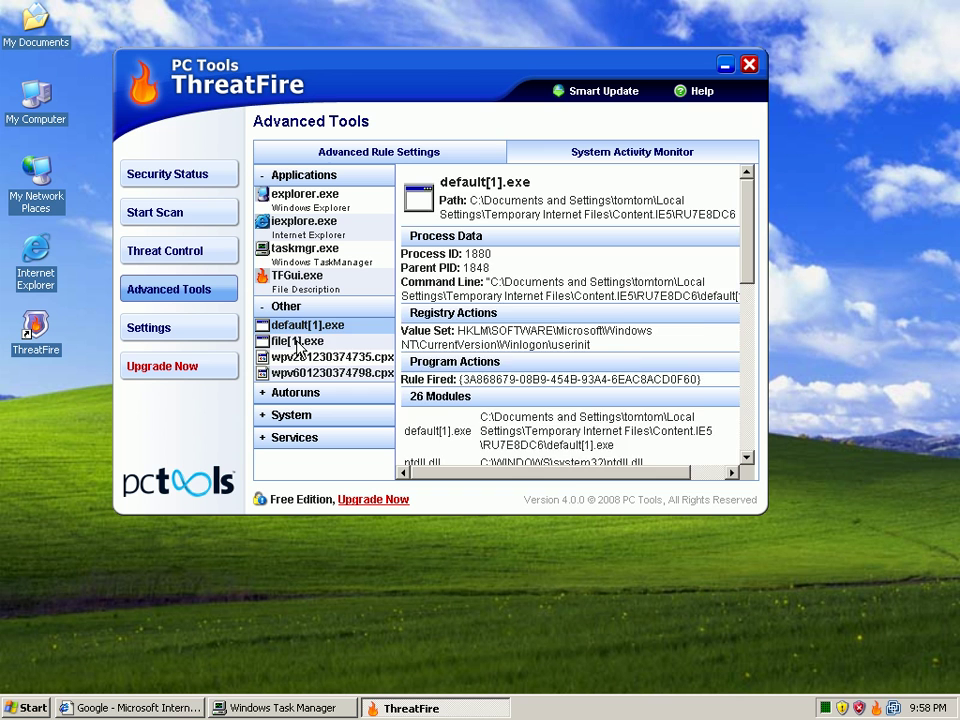
pyautogui.click(297, 343)
pyautogui.rightClick(297, 344)
pyautogui.click(330, 362)
pyautogui.click(440, 399)
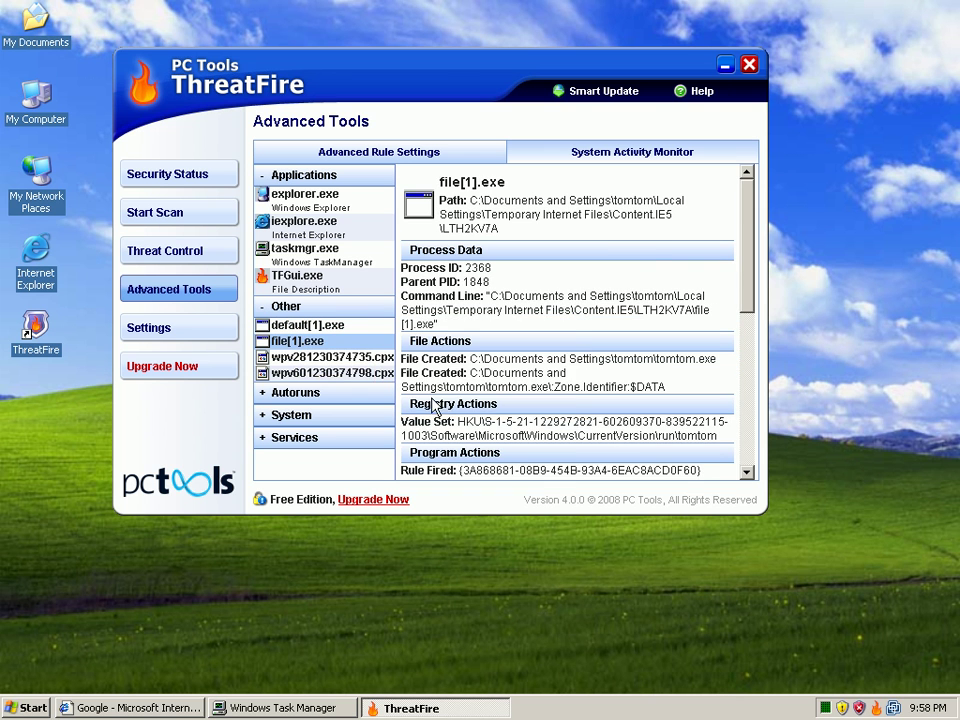
# Step: Kill wpv281230374735.cpx and wpv601230374798.cpx, then bring Task Manager back up
pyautogui.click(304, 359)
pyautogui.rightClick(304, 358)
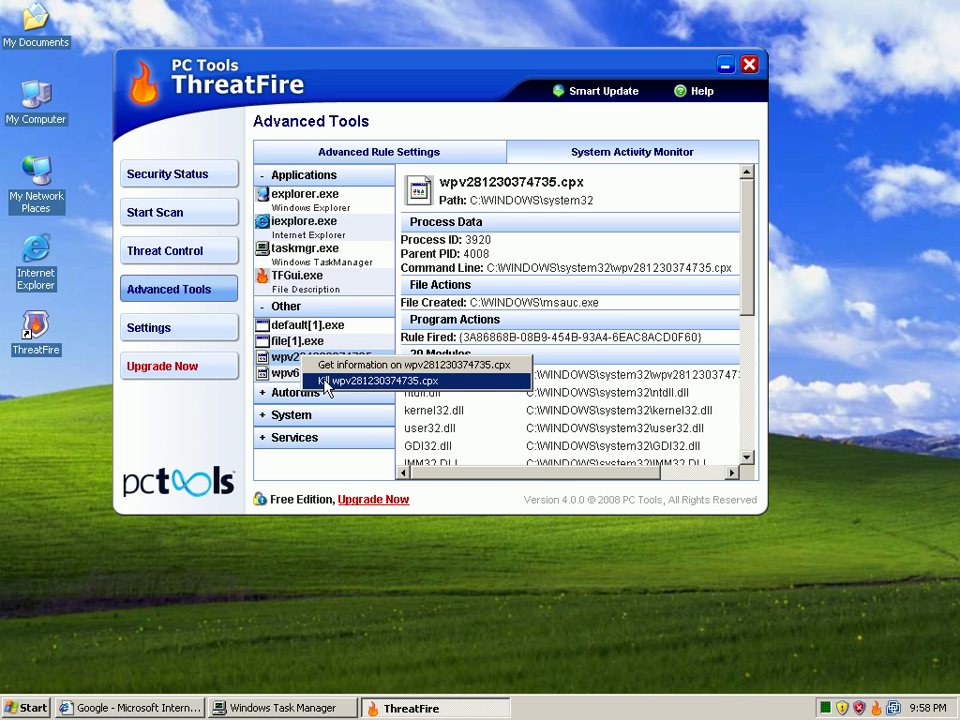
pyautogui.click(326, 383)
pyautogui.click(440, 399)
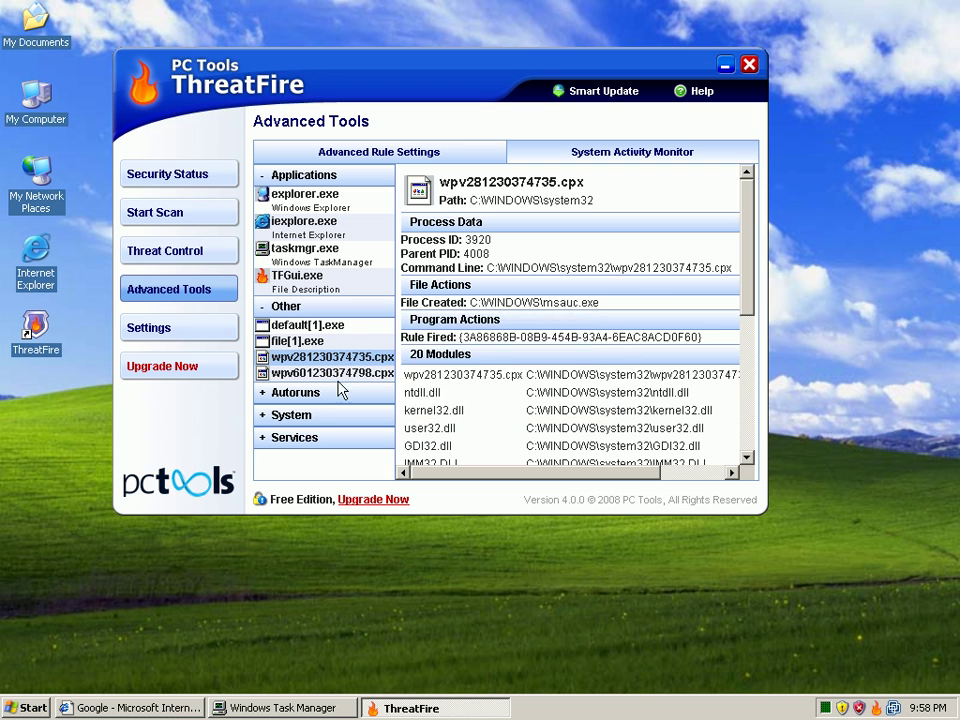
pyautogui.click(331, 373)
pyautogui.rightClick(330, 375)
pyautogui.click(360, 398)
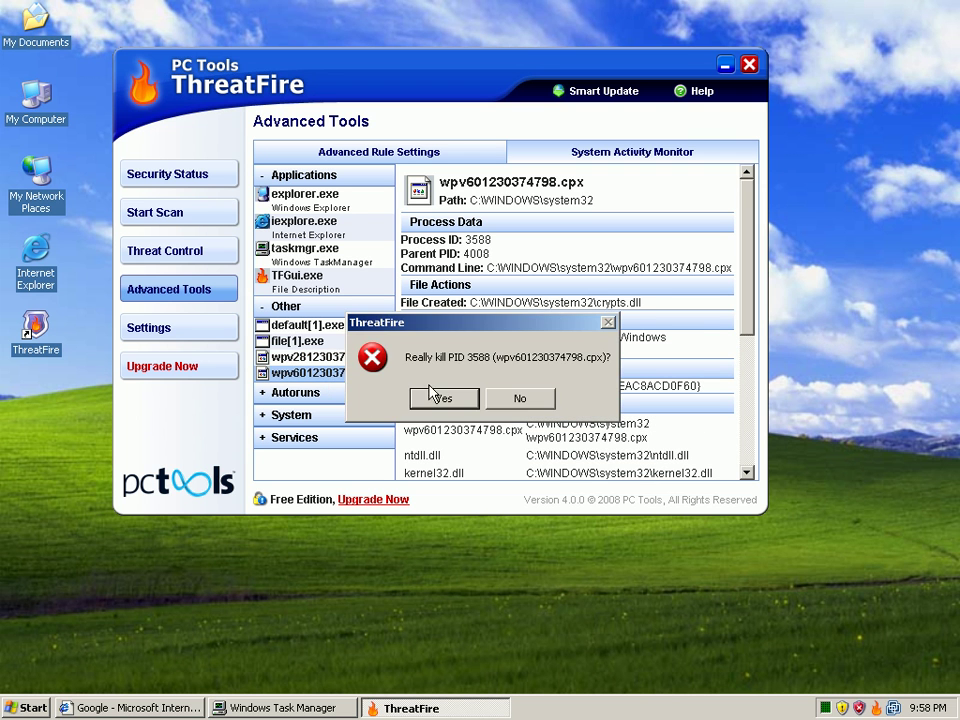
pyautogui.click(440, 399)
pyautogui.click(335, 707)
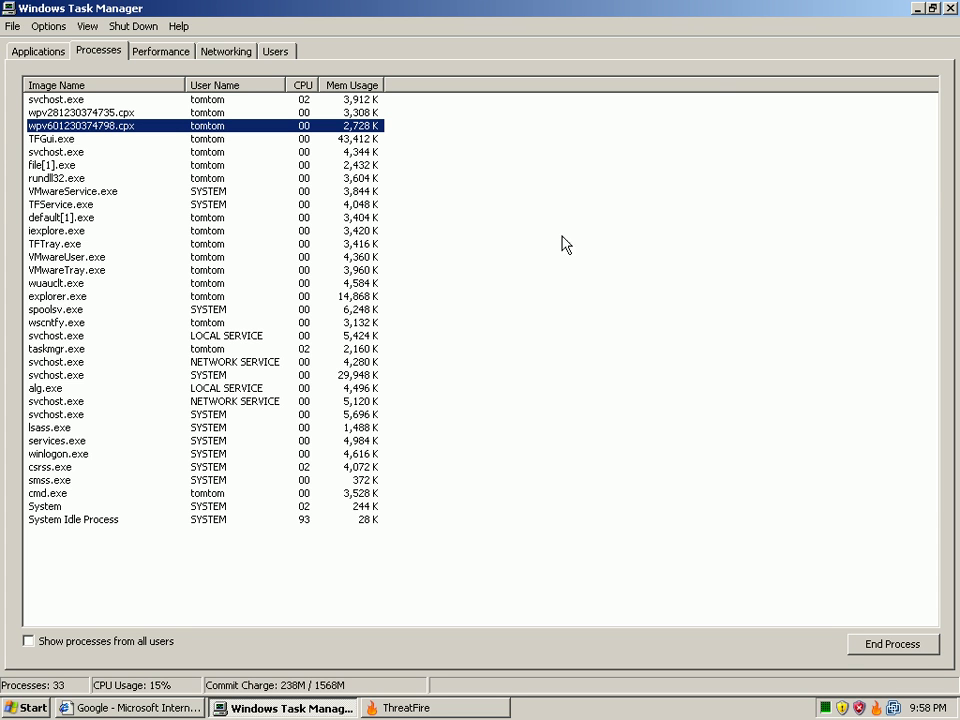
# Step: Restore Task Manager to a smaller window and bring ThreatFire to the front
pyautogui.click(932, 9)
pyautogui.click(482, 86)
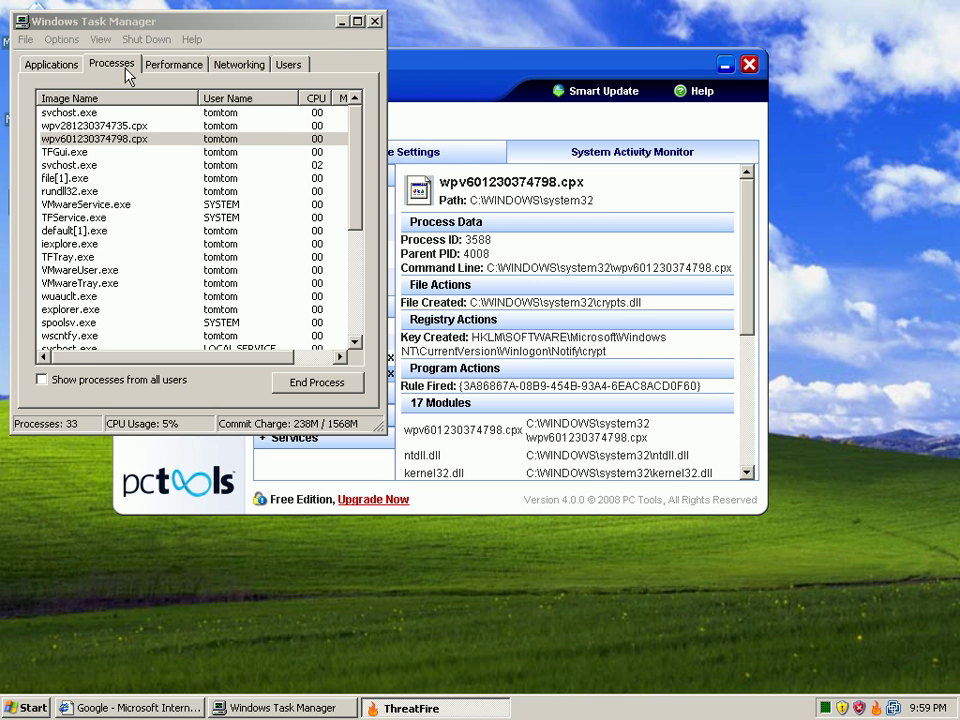
# Step: Close Task Manager and kill default[1].exe (PID 1880) in ThreatFire
pyautogui.click(375, 22)
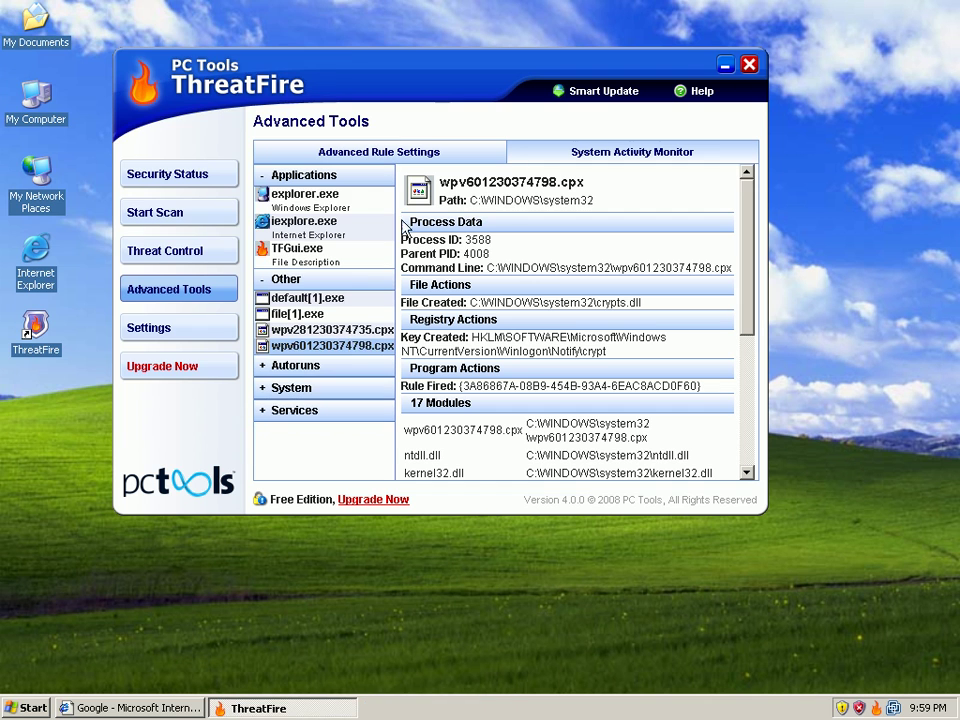
pyautogui.click(320, 299)
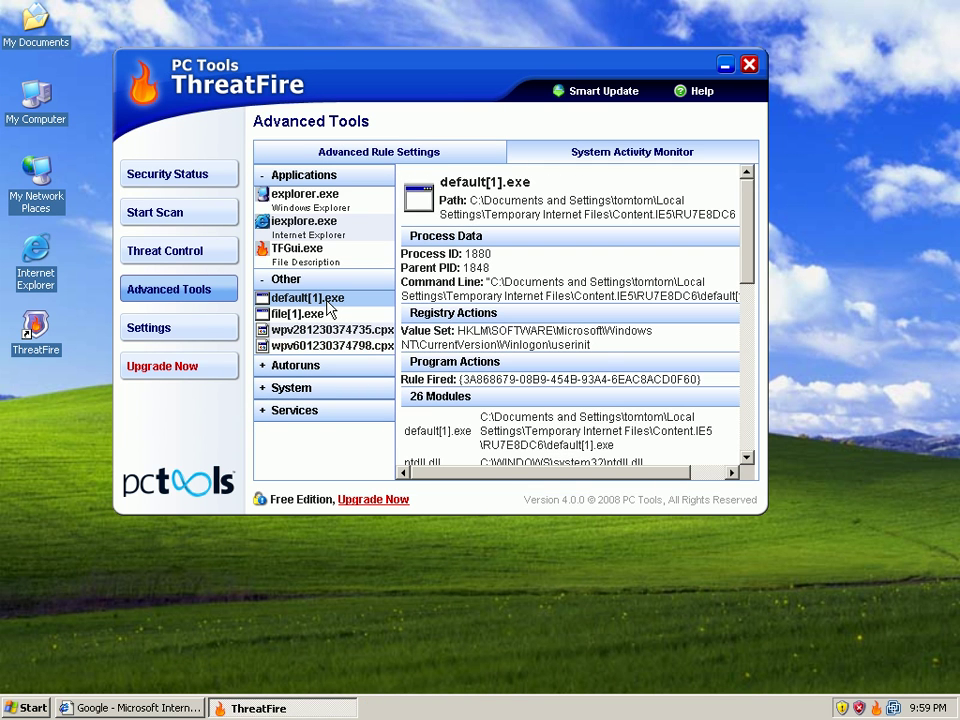
pyautogui.rightClick(330, 308)
pyautogui.click(385, 326)
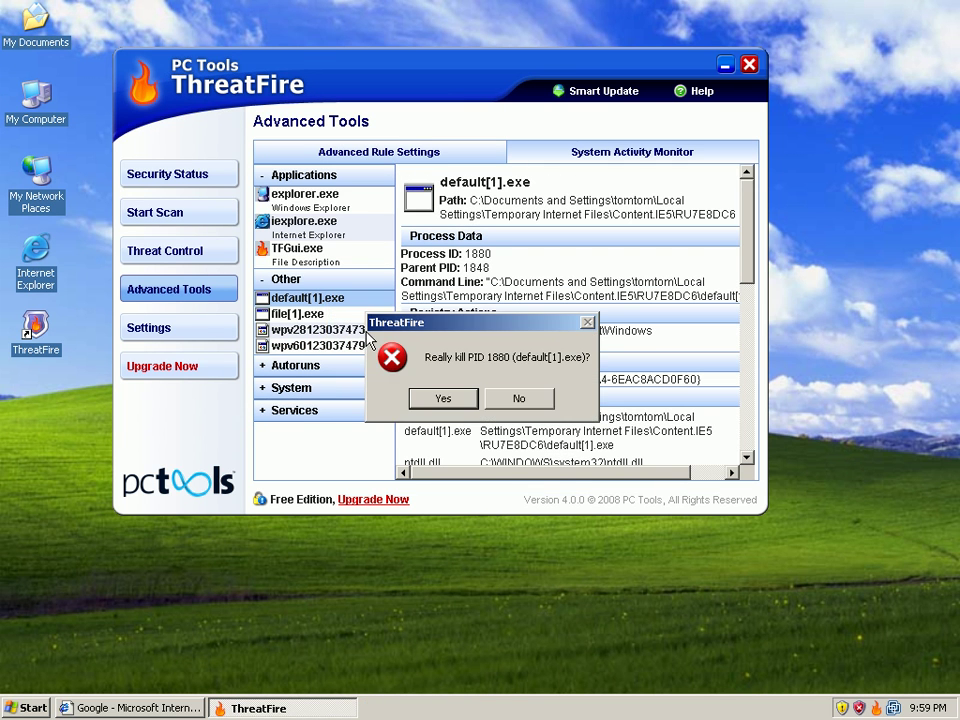
pyautogui.click(438, 399)
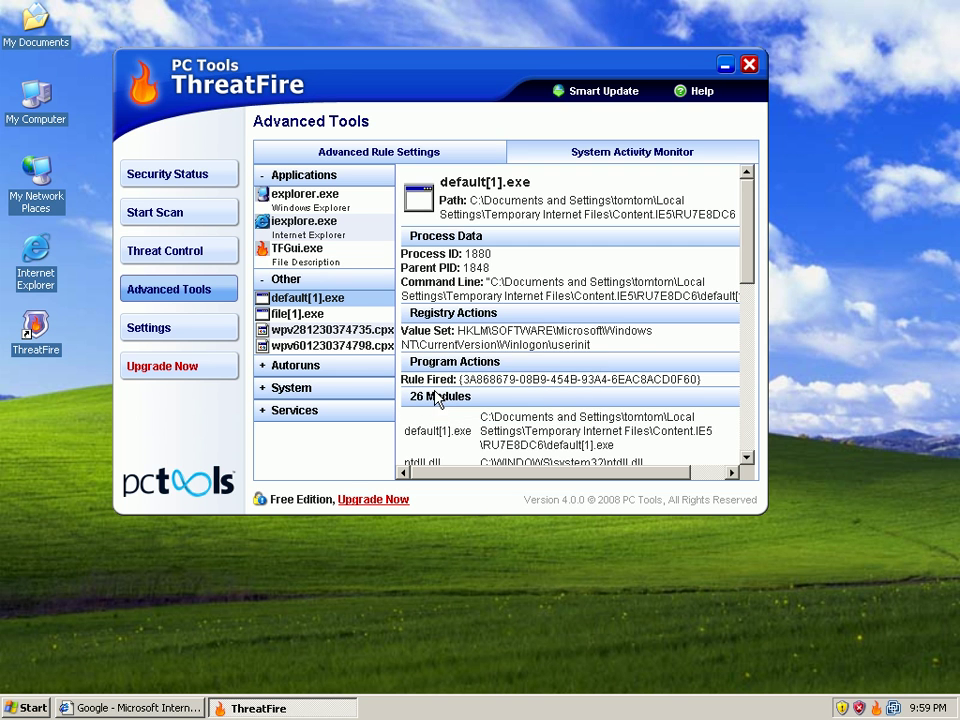
# Step: Review the details of file[1].exe, wpv281230374735.cpx, wpv601230374798.cpx and default[1].exe
pyautogui.click(300, 314)
pyautogui.click(305, 331)
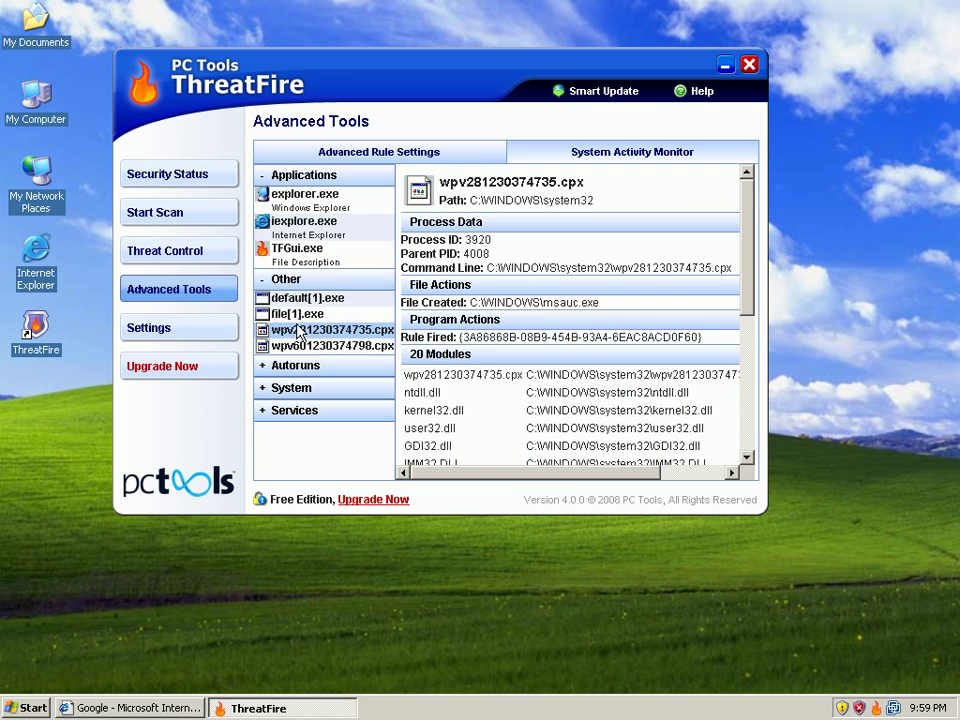
pyautogui.click(305, 346)
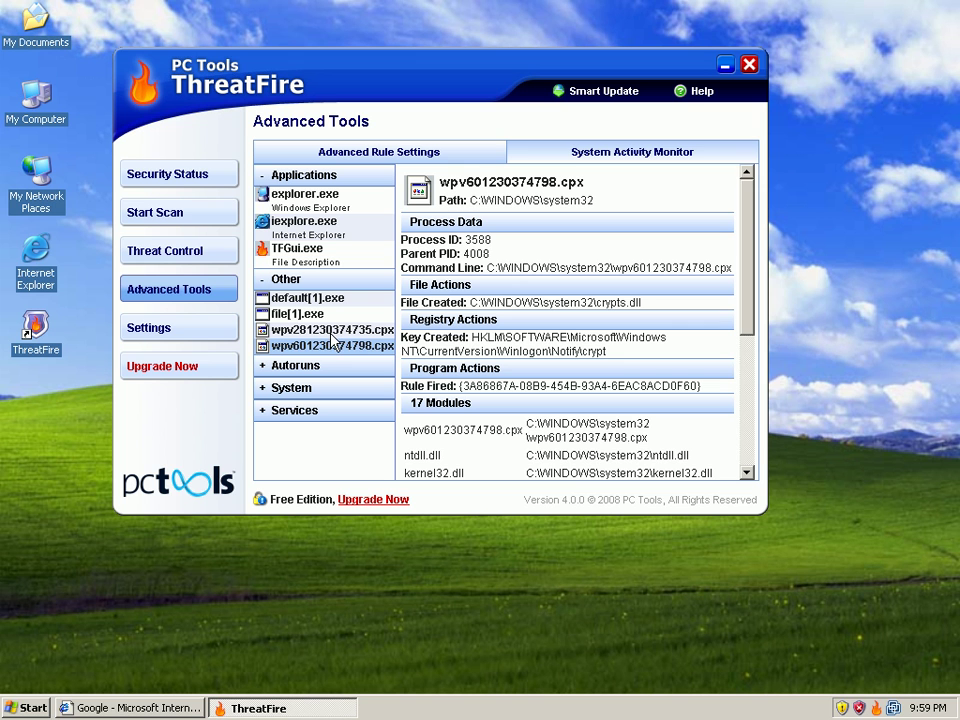
pyautogui.click(320, 330)
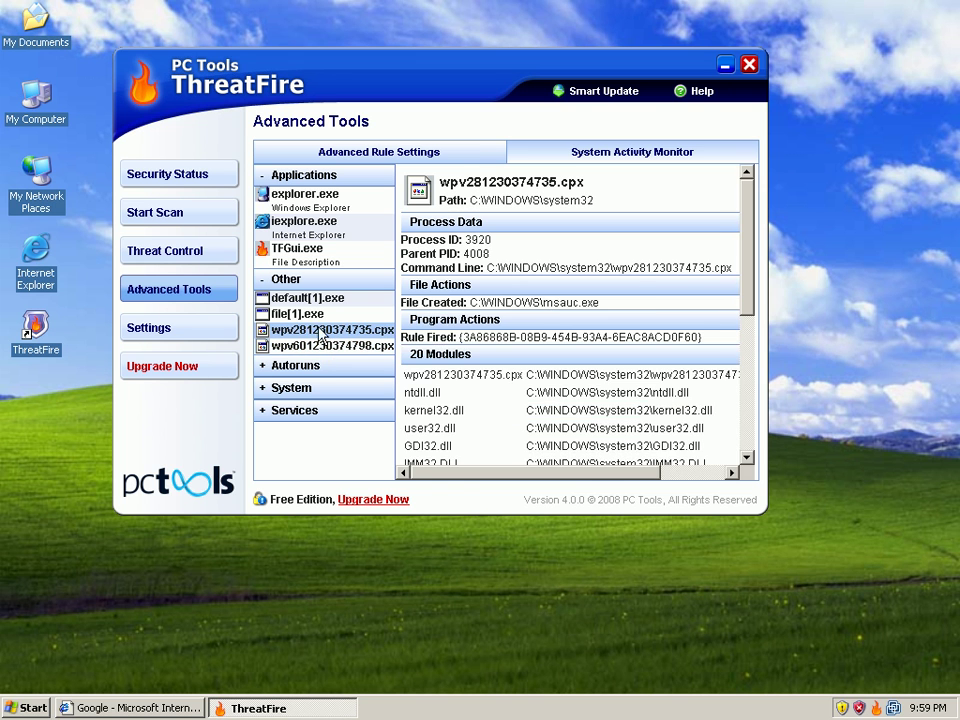
pyautogui.click(310, 315)
pyautogui.click(305, 298)
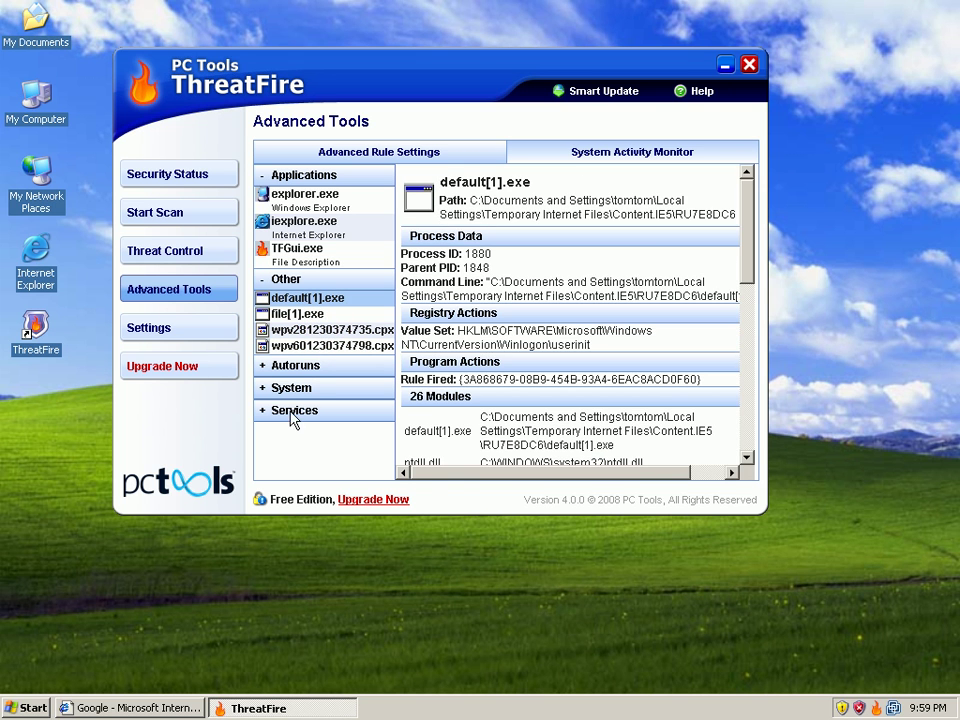
# Step: Restart Windows XP using Turn Off Computer > Restart
pyautogui.click(50, 707)
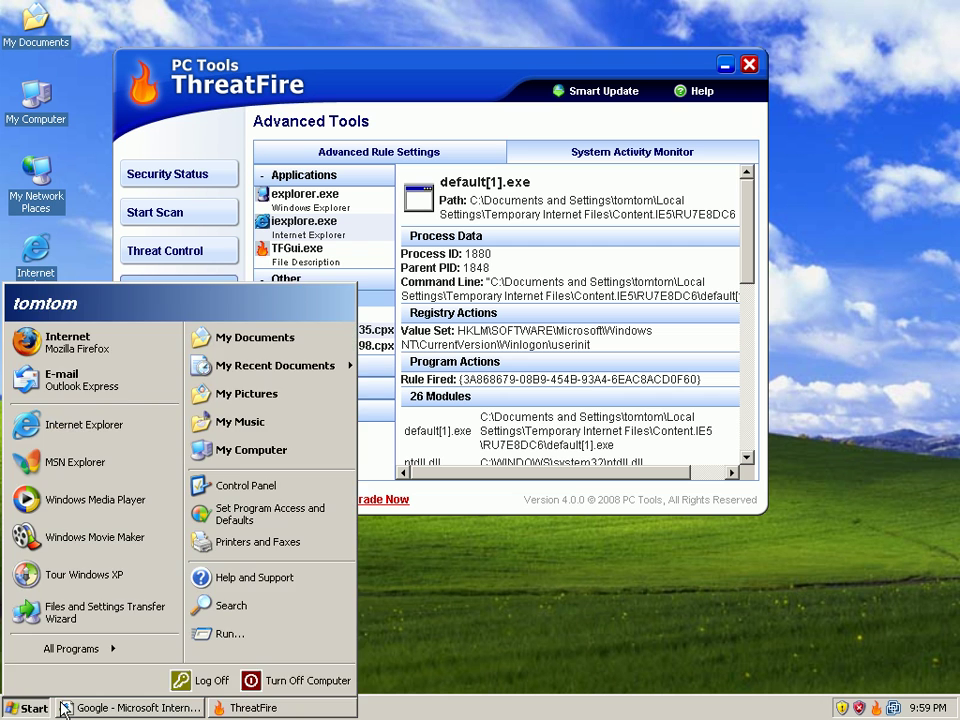
pyautogui.click(290, 677)
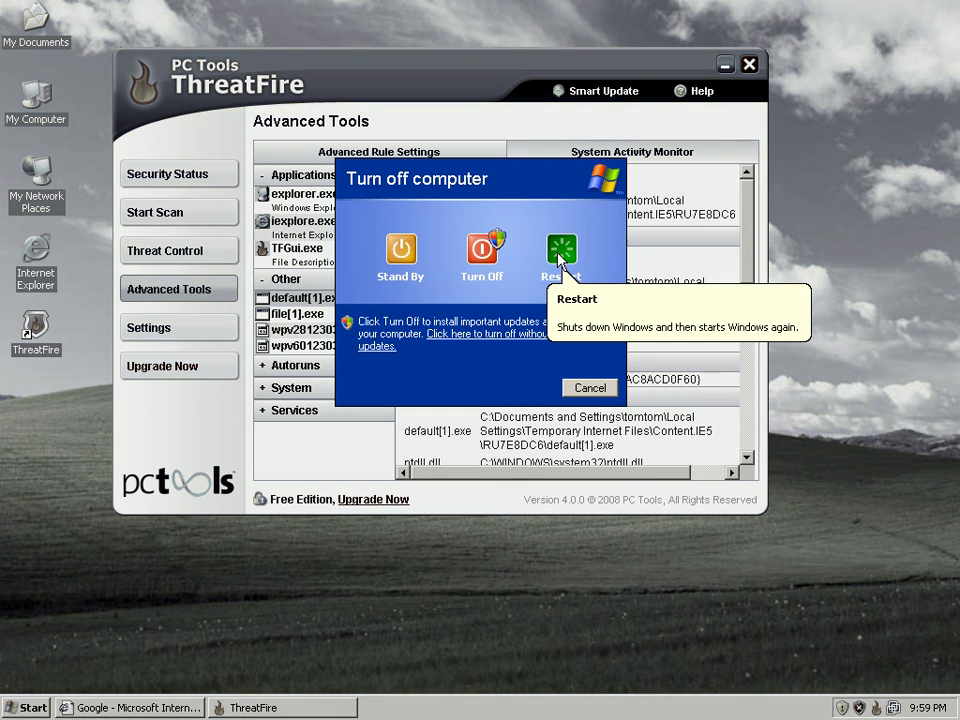
pyautogui.click(561, 256)
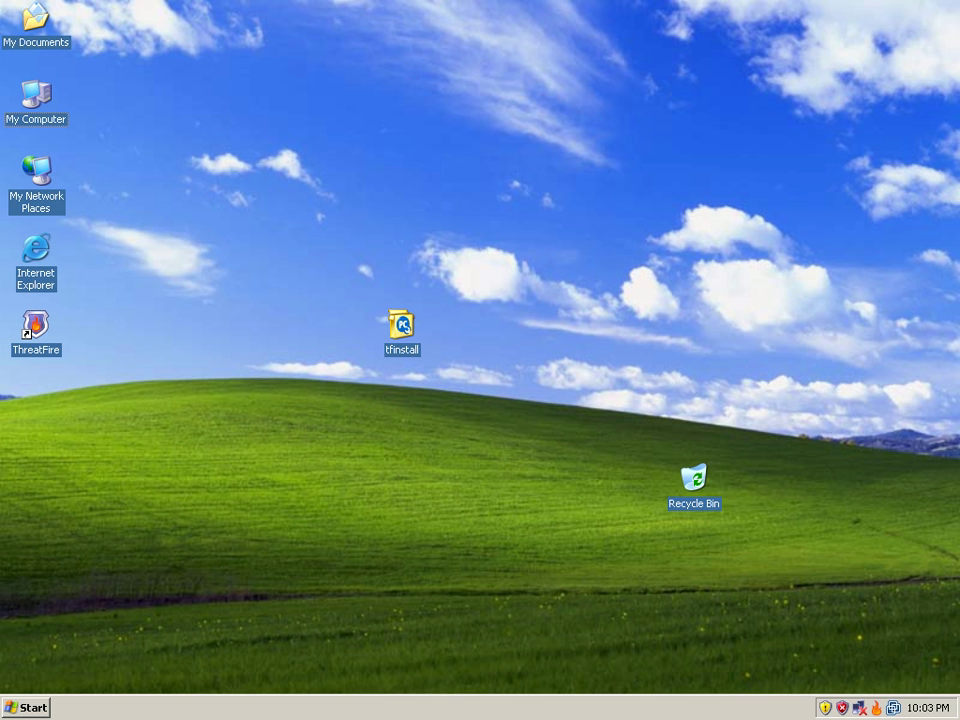
pyautogui.rightClick(388, 709)
pyautogui.click(448, 655)
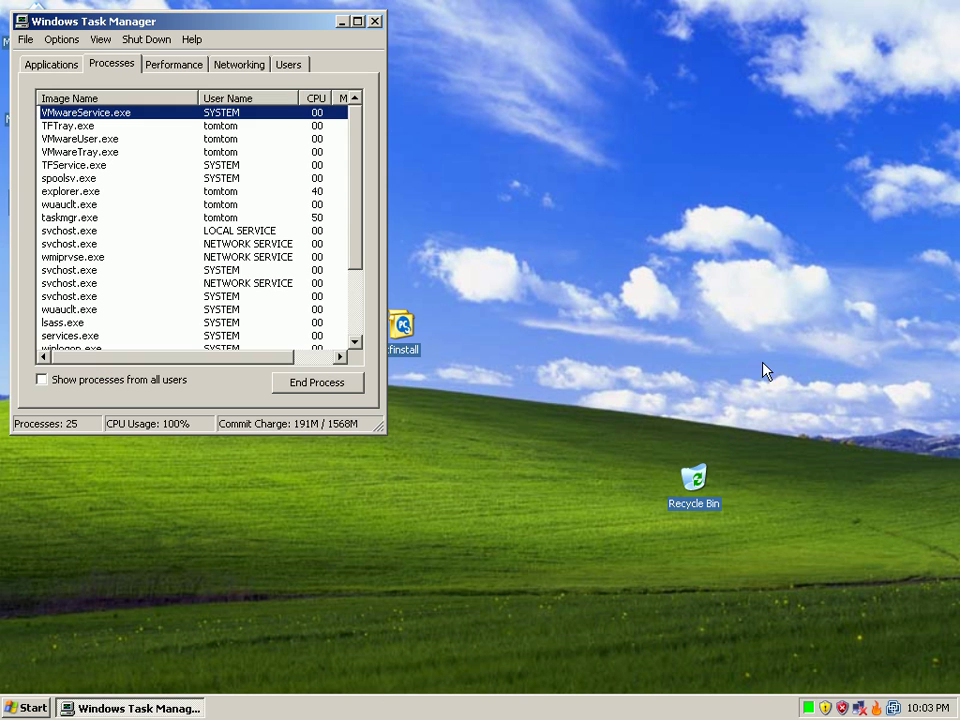
pyautogui.doubleClick(115, 21)
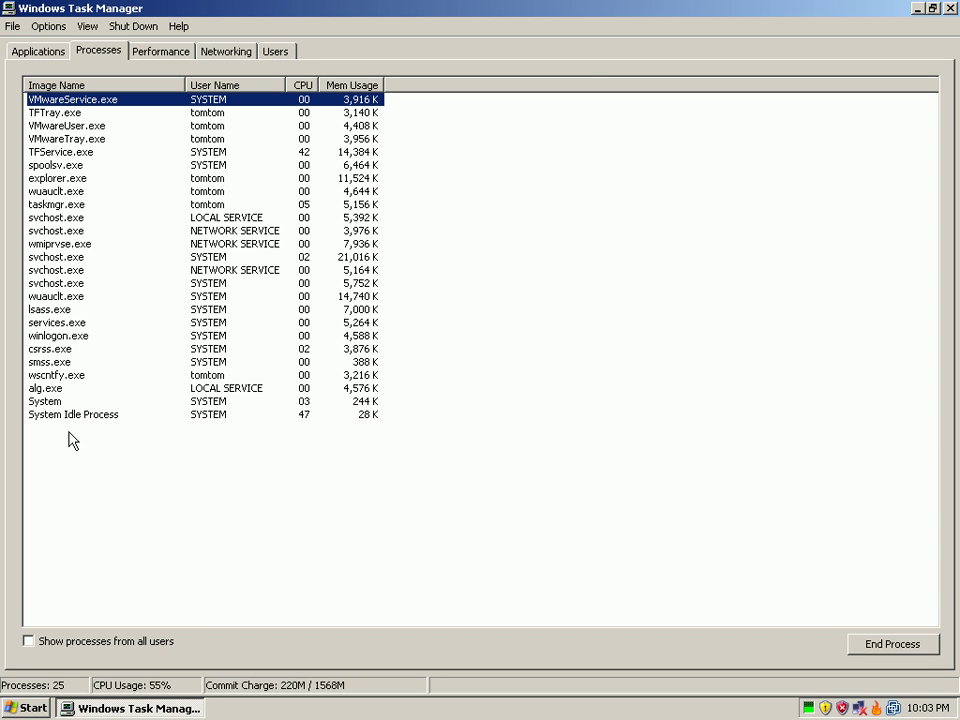
pyautogui.click(946, 10)
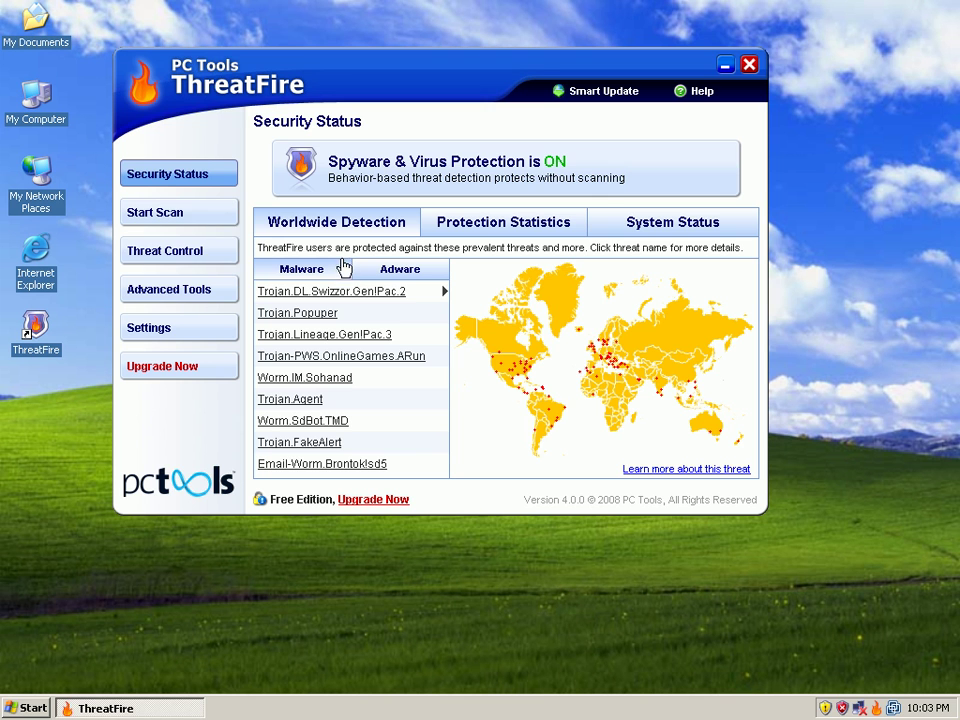
# Step: Check the Autoruns, System and Services groups in System Activity Monitor, then close ThreatFire
pyautogui.click(186, 294)
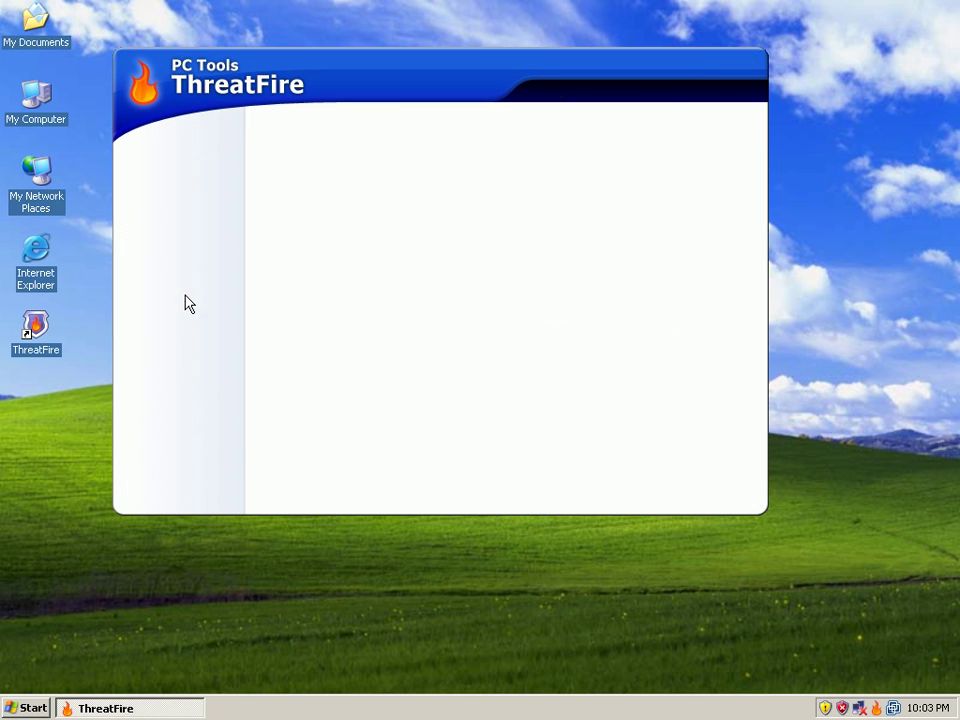
pyautogui.click(626, 153)
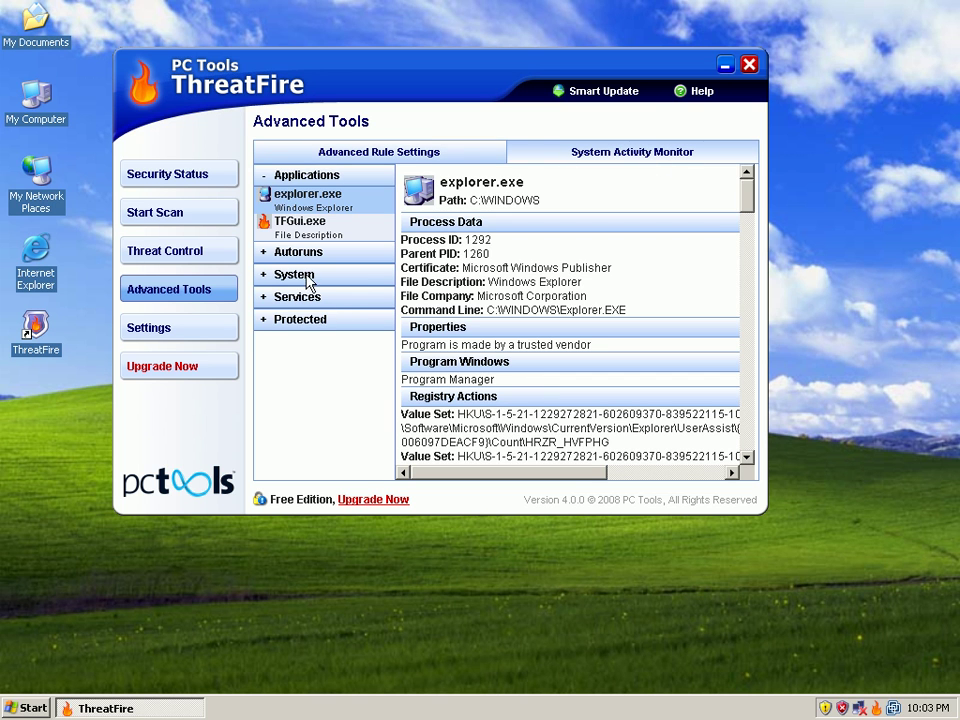
pyautogui.click(279, 254)
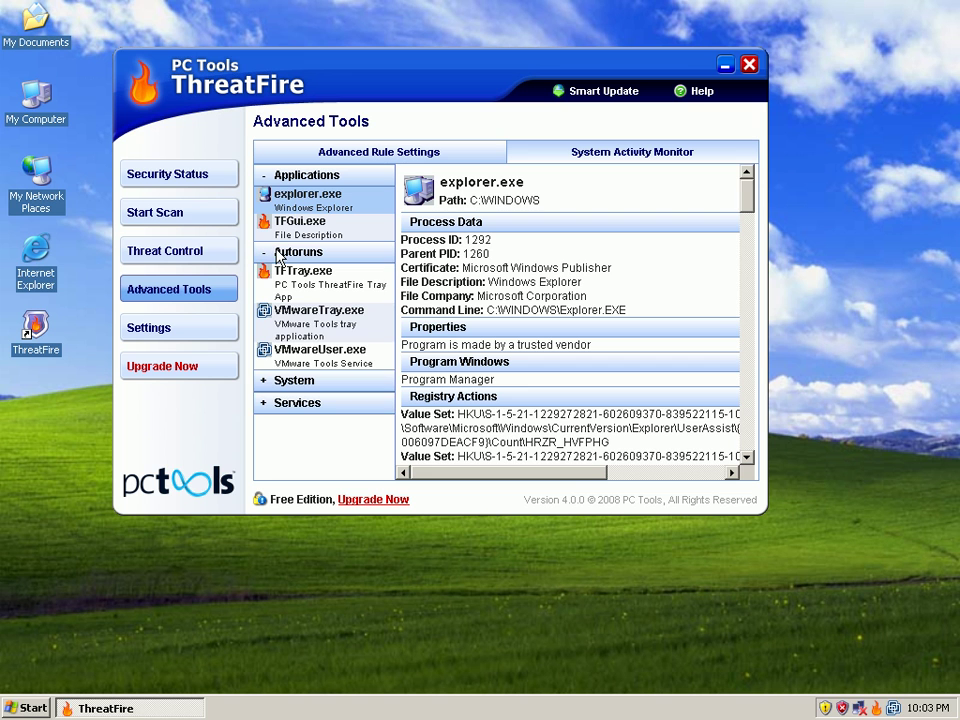
pyautogui.click(284, 379)
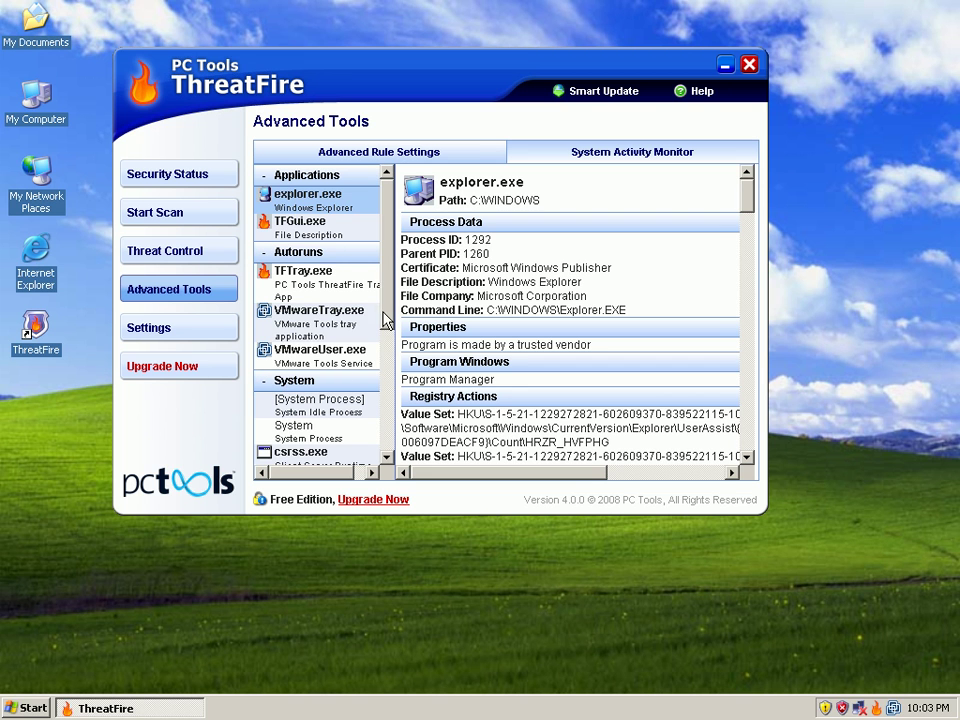
pyautogui.scroll(-5, 377, 448)
pyautogui.click(300, 454)
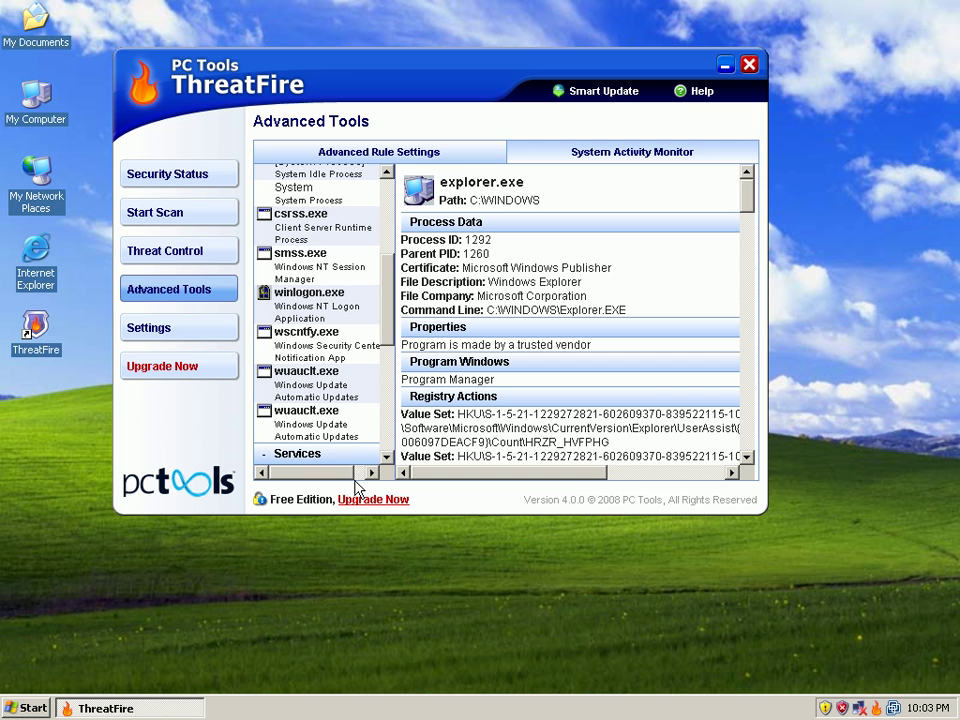
pyautogui.scroll(-2, 392, 365)
pyautogui.moveTo(392, 365); pyautogui.dragTo(507, 68)
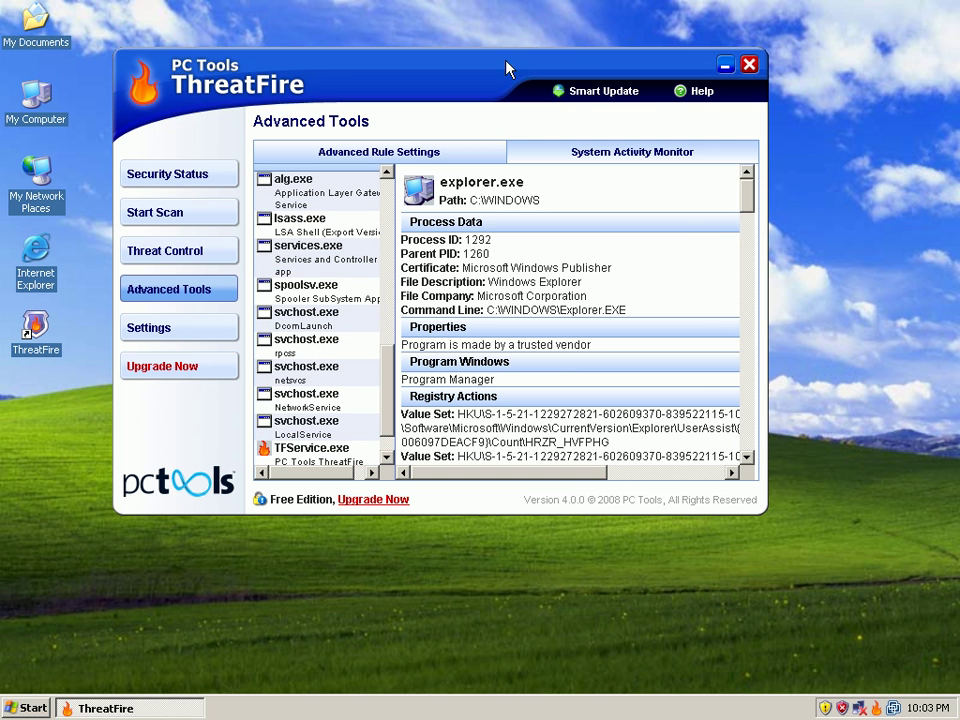
pyautogui.click(747, 66)
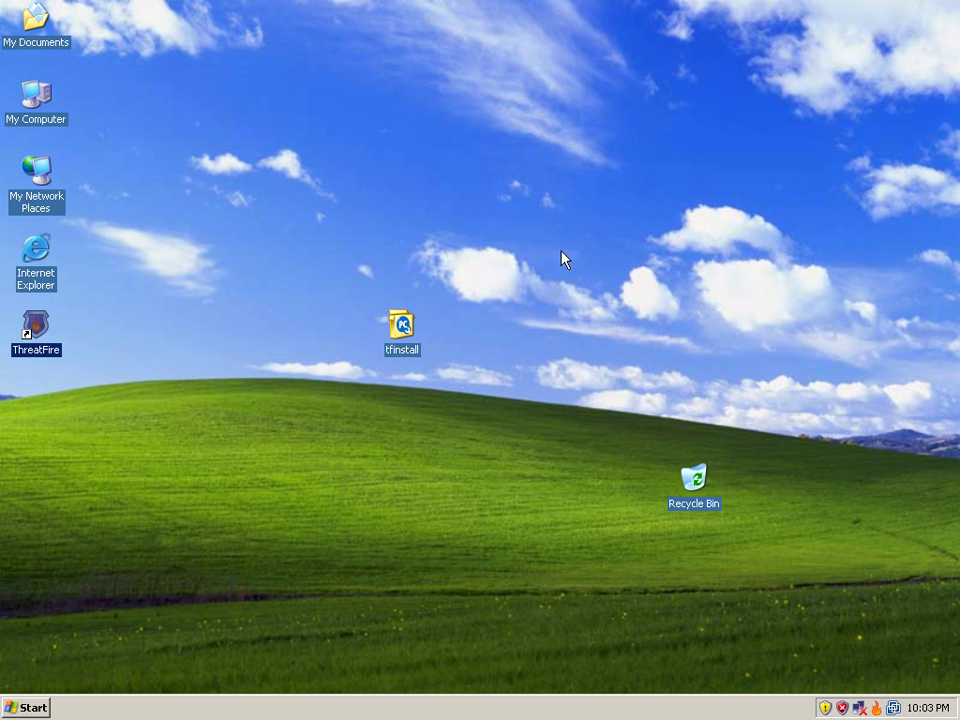
# Step: Launch ThreatFire, run an Intelli-Scan finding no threats, and close the results
pyautogui.doubleClick(36, 324)
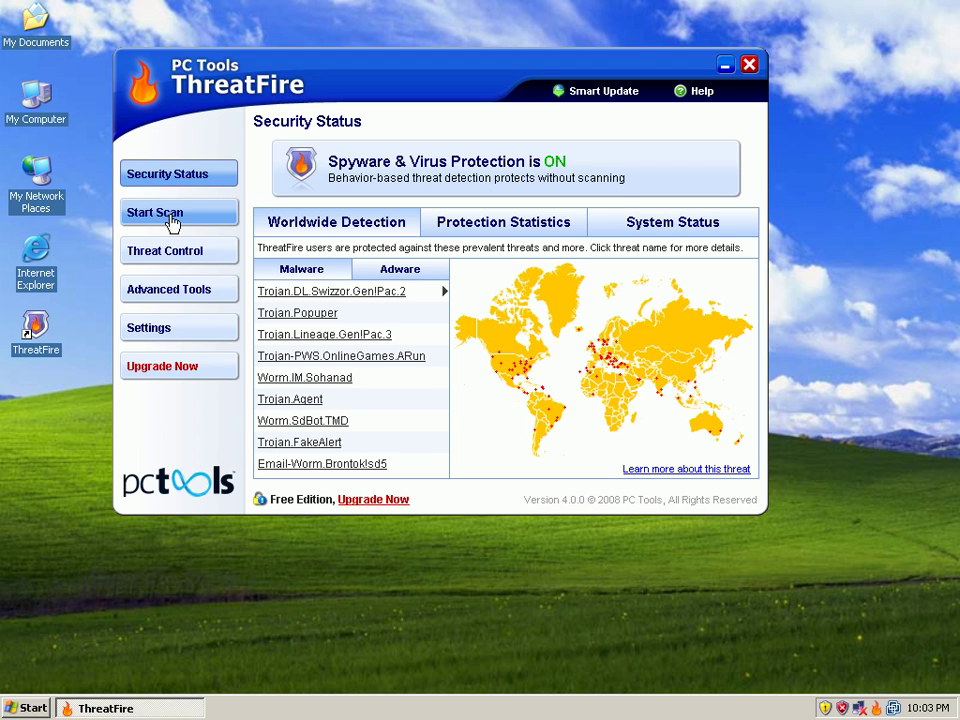
pyautogui.click(155, 212)
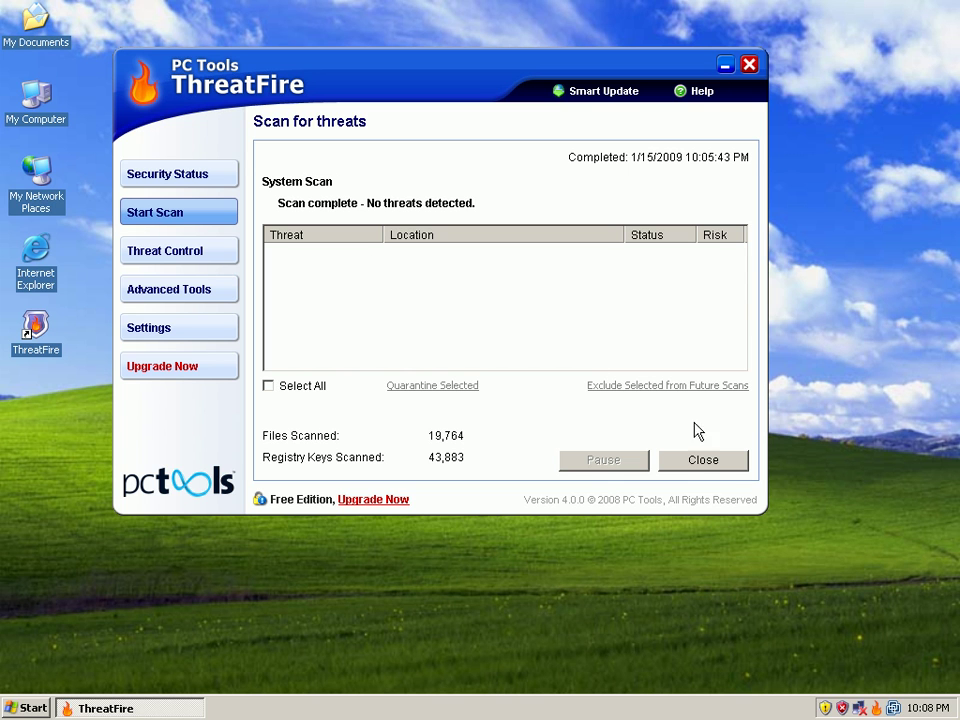
pyautogui.click(704, 461)
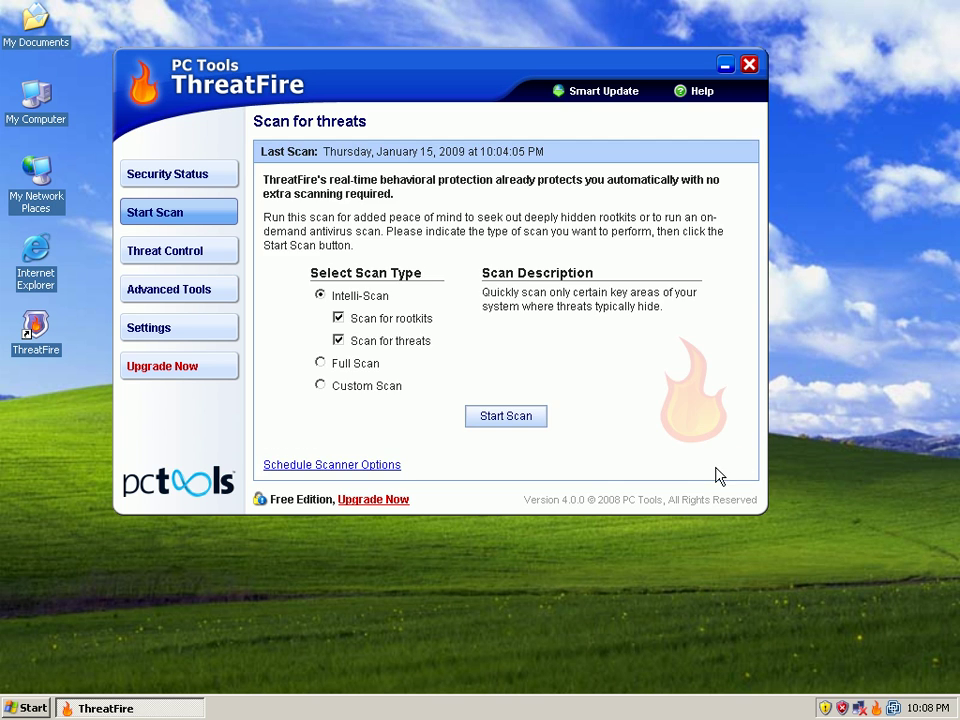
# Step: Close ThreatFire, move tfinstall to the top-left, and open Internet Explorer's address bar
pyautogui.click(749, 64)
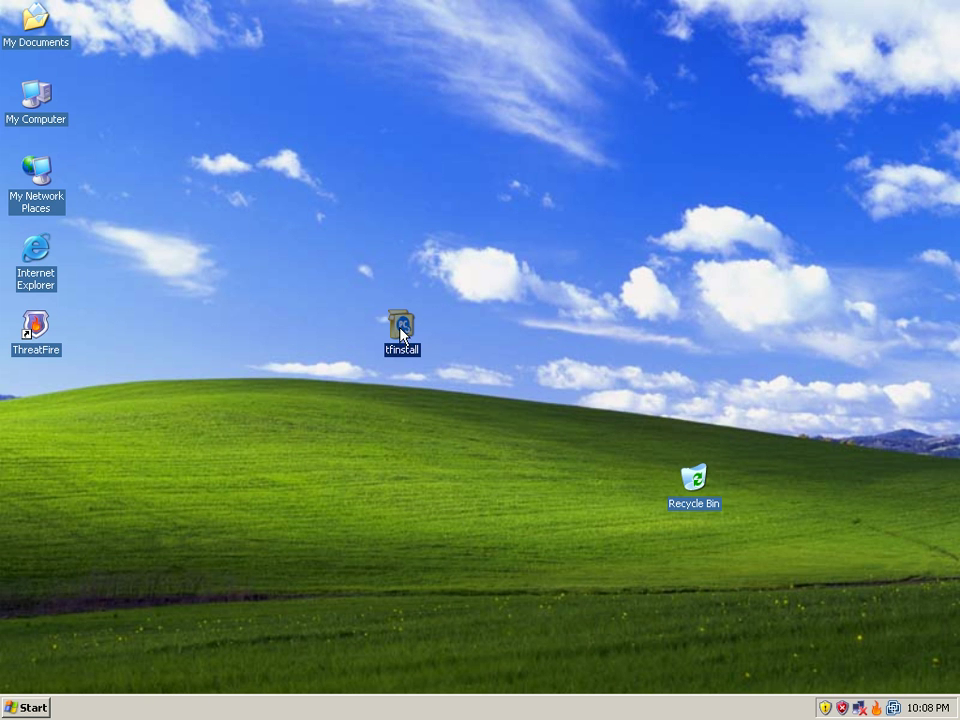
pyautogui.moveTo(188, 116); pyautogui.dragTo(200, 118)
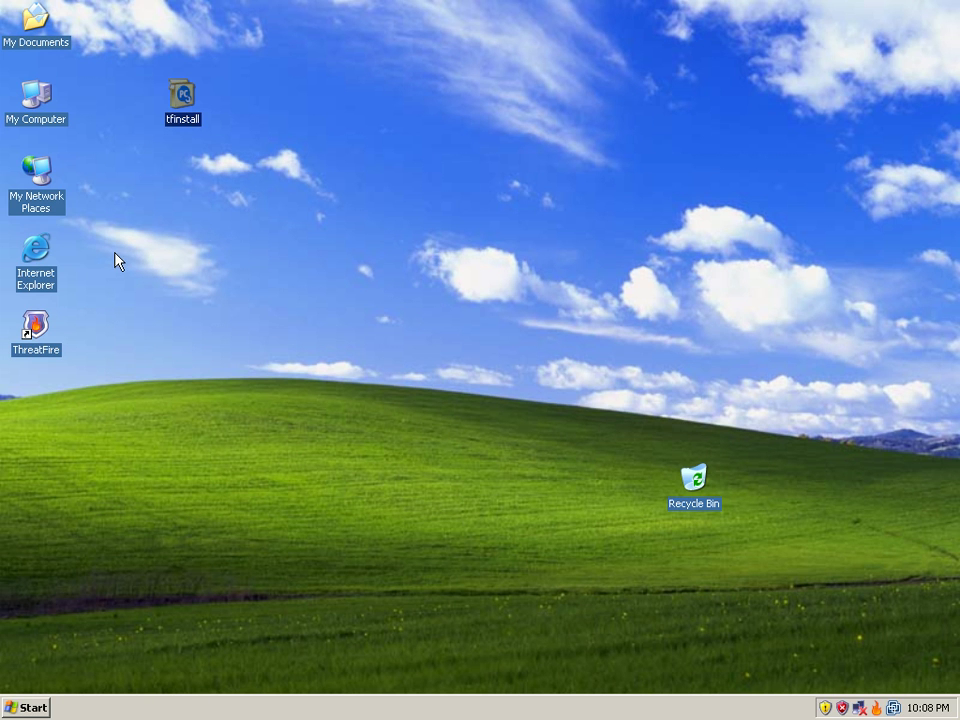
pyautogui.doubleClick(32, 263)
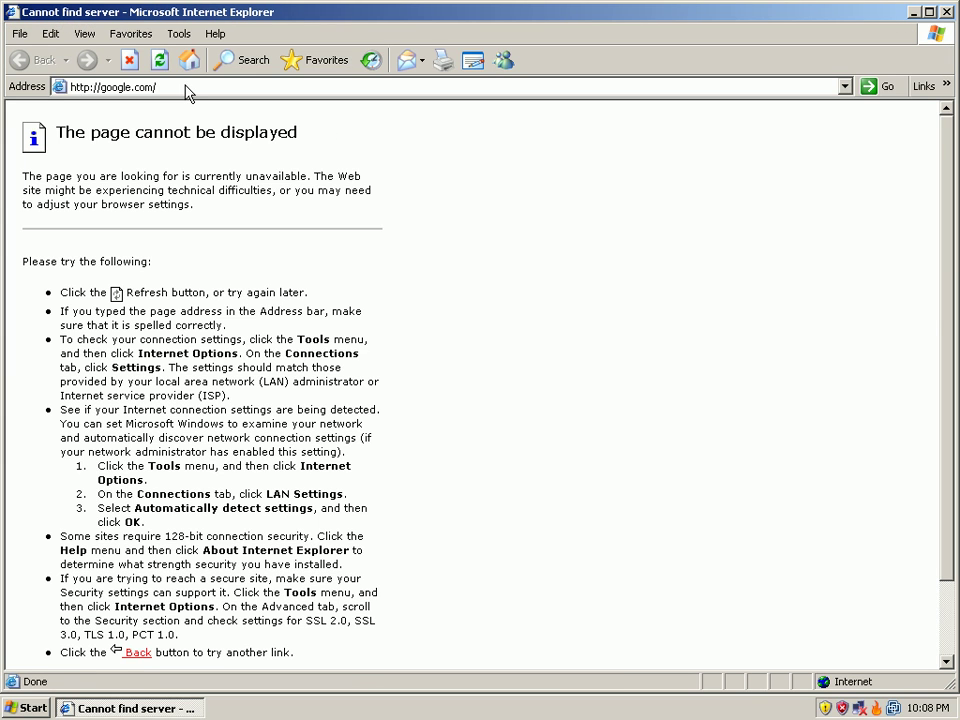
pyautogui.click(183, 86)
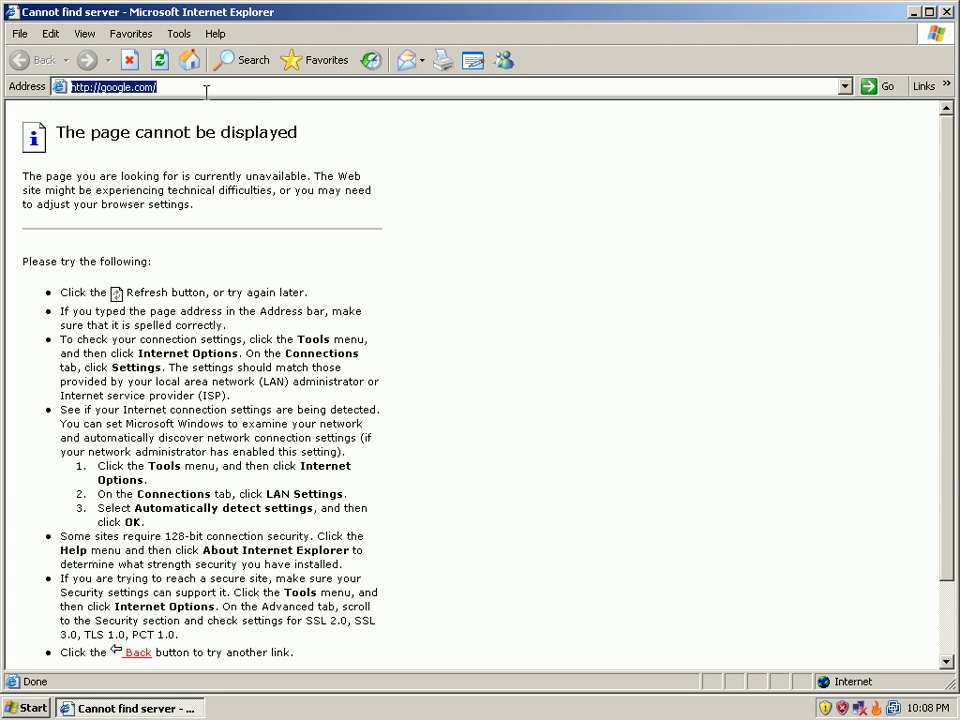
# Step: Go to filehippo.com, open the CCleaner 2.15.815 page and choose Download Latest Version
pyautogui.click(206, 91)
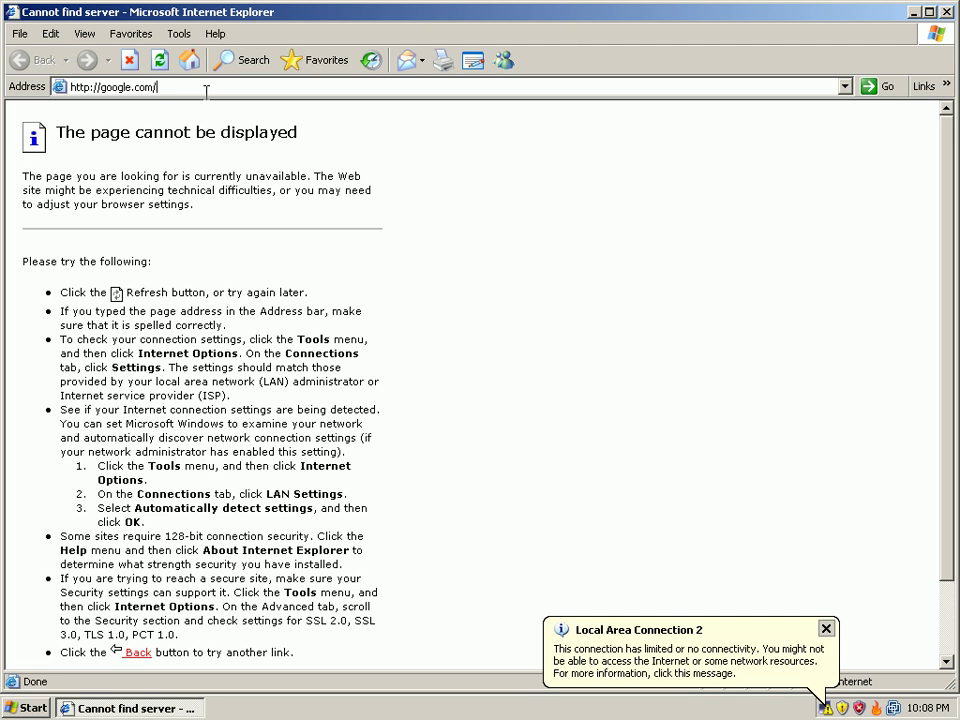
pyautogui.doubleClick(206, 91)
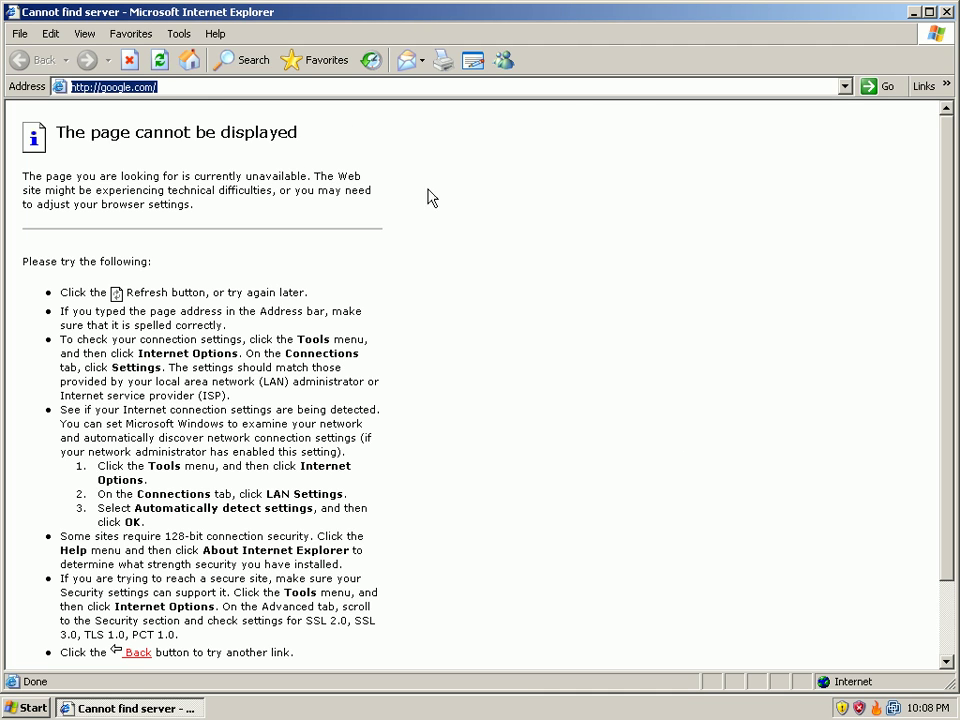
pyautogui.write('fui')
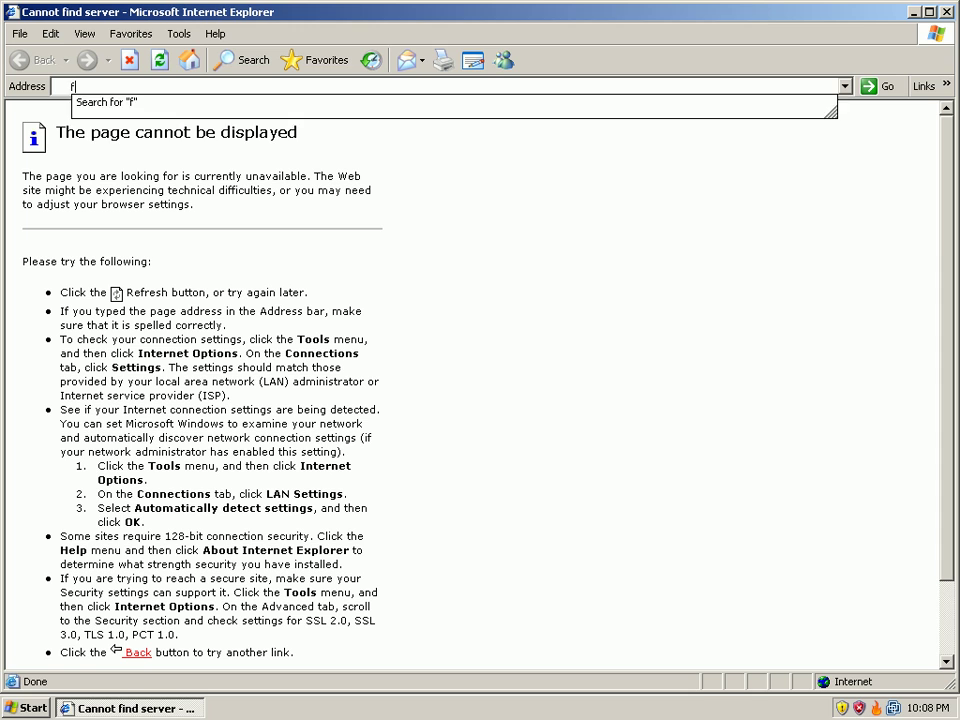
pyautogui.press('BackSpace')
pyautogui.write('f')
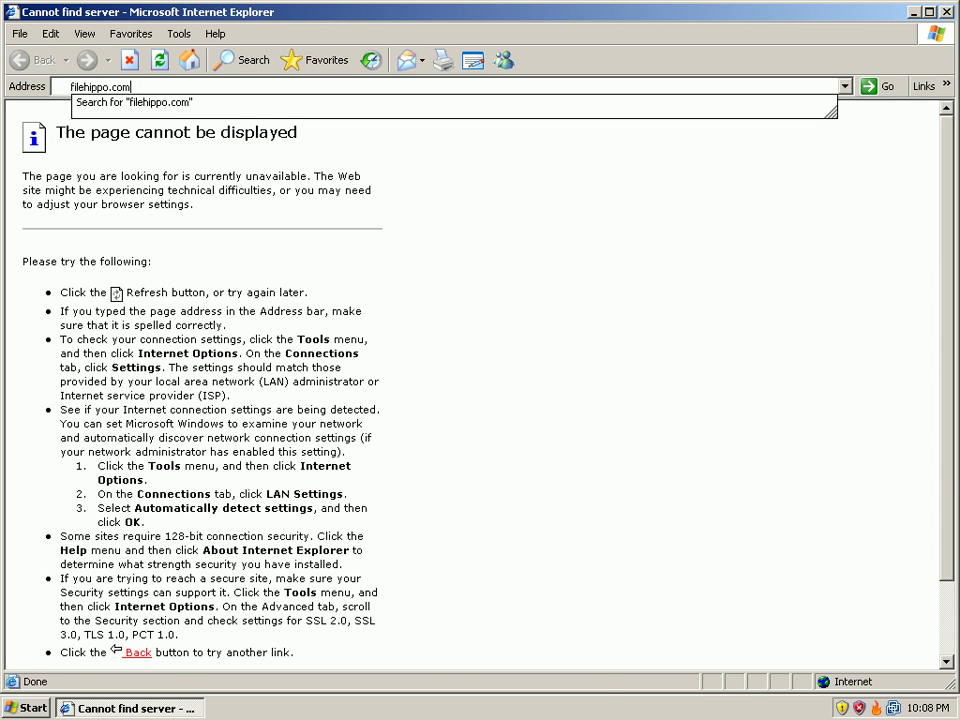
pyautogui.press('Return')
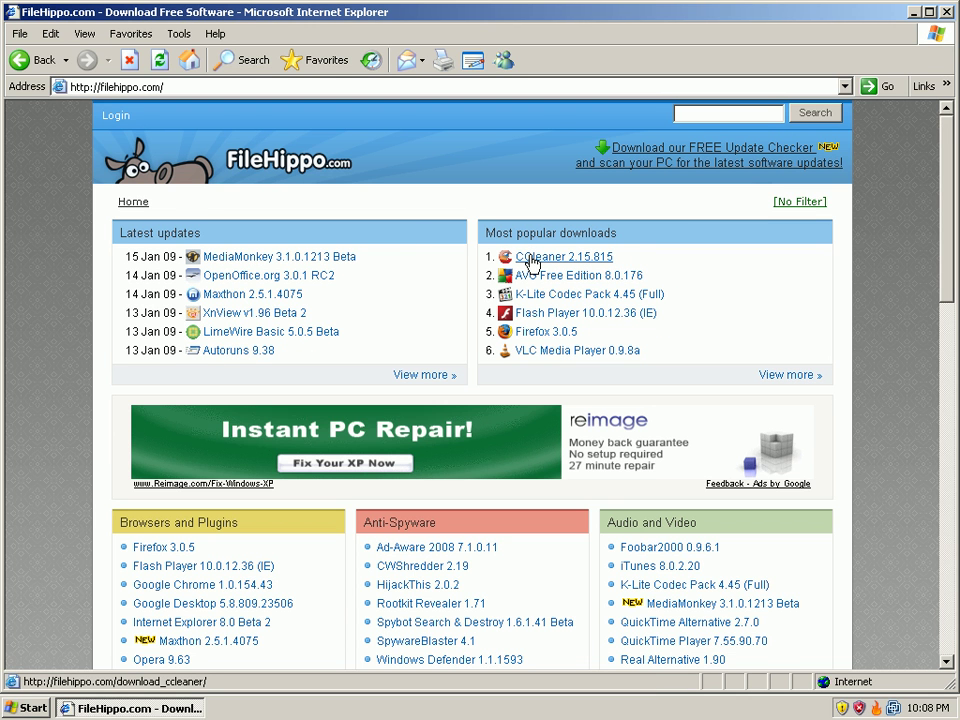
pyautogui.click(530, 259)
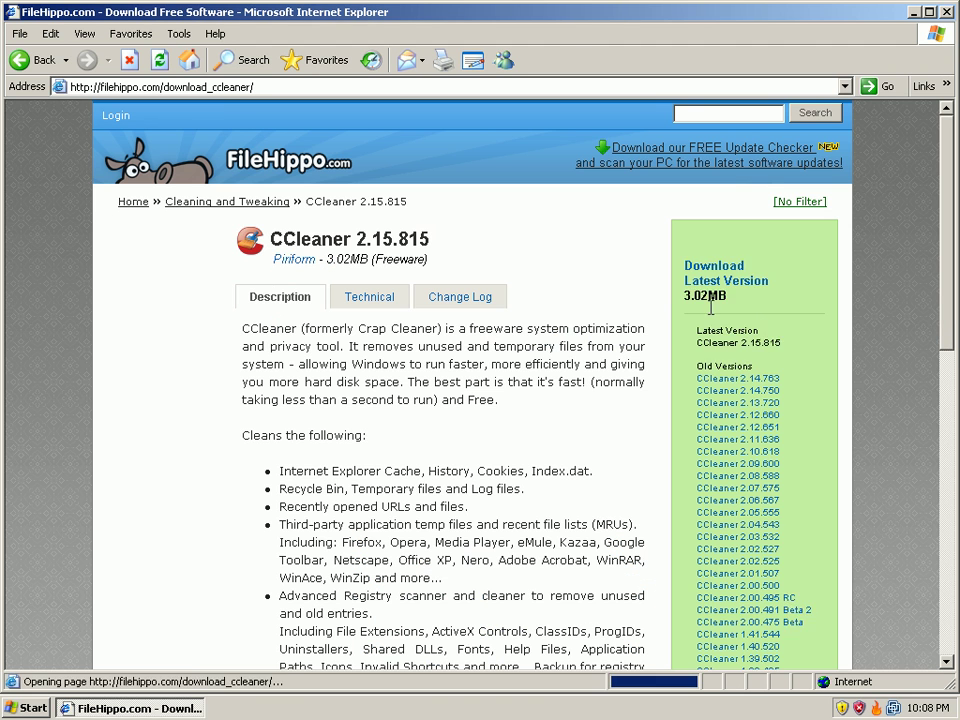
pyautogui.click(770, 245)
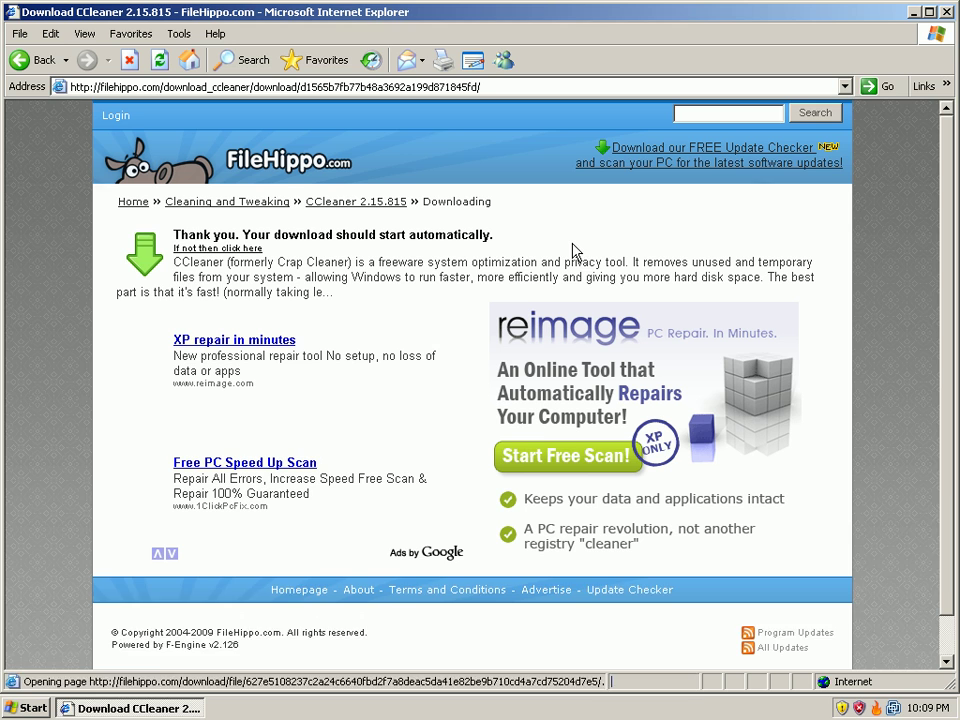
# Step: Allow the blocked download, save ccsetup215.exe to the Desktop, then run it
pyautogui.click(388, 121)
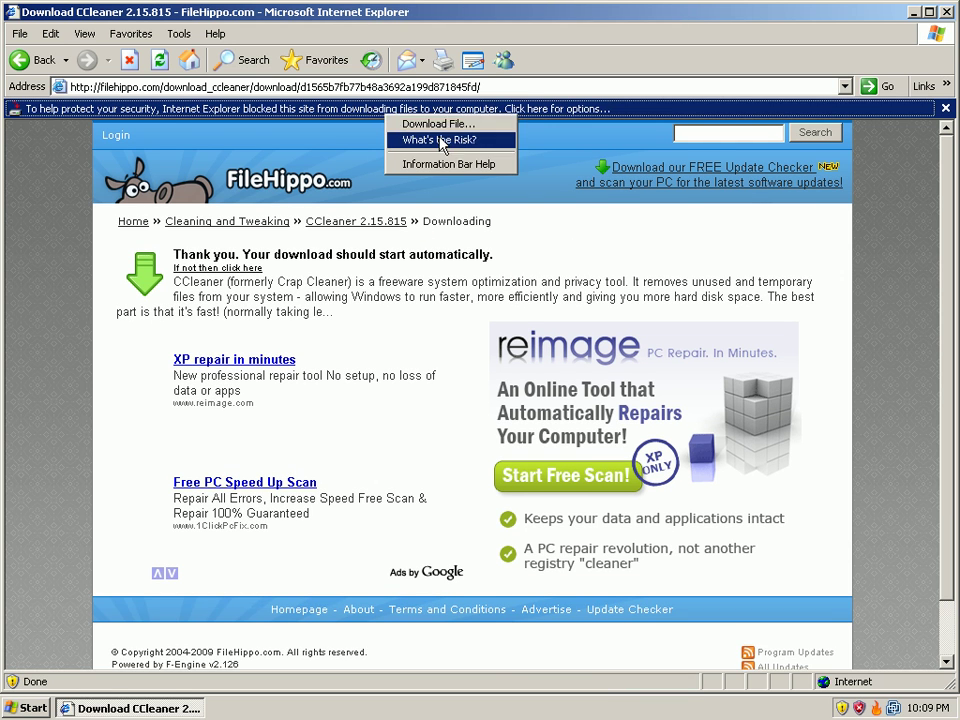
pyautogui.click(440, 122)
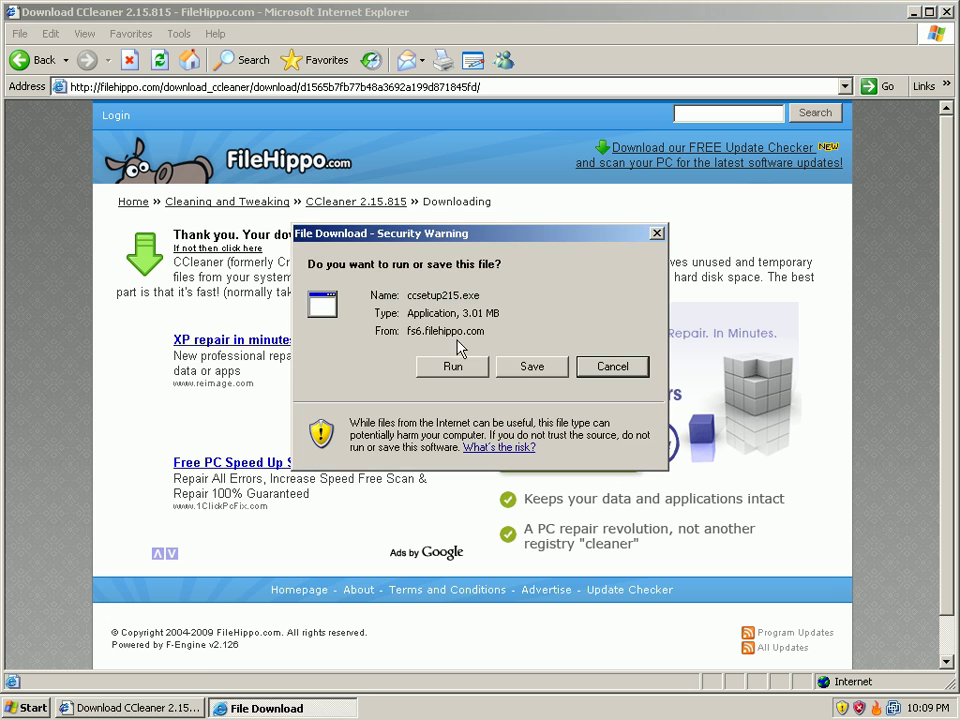
pyautogui.click(532, 367)
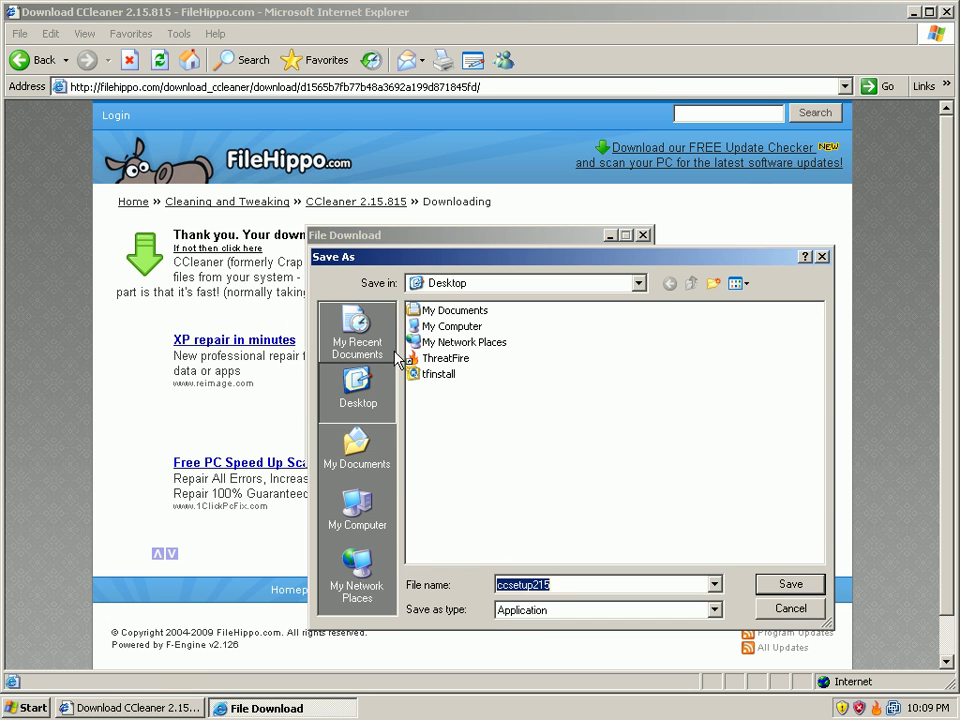
pyautogui.click(778, 590)
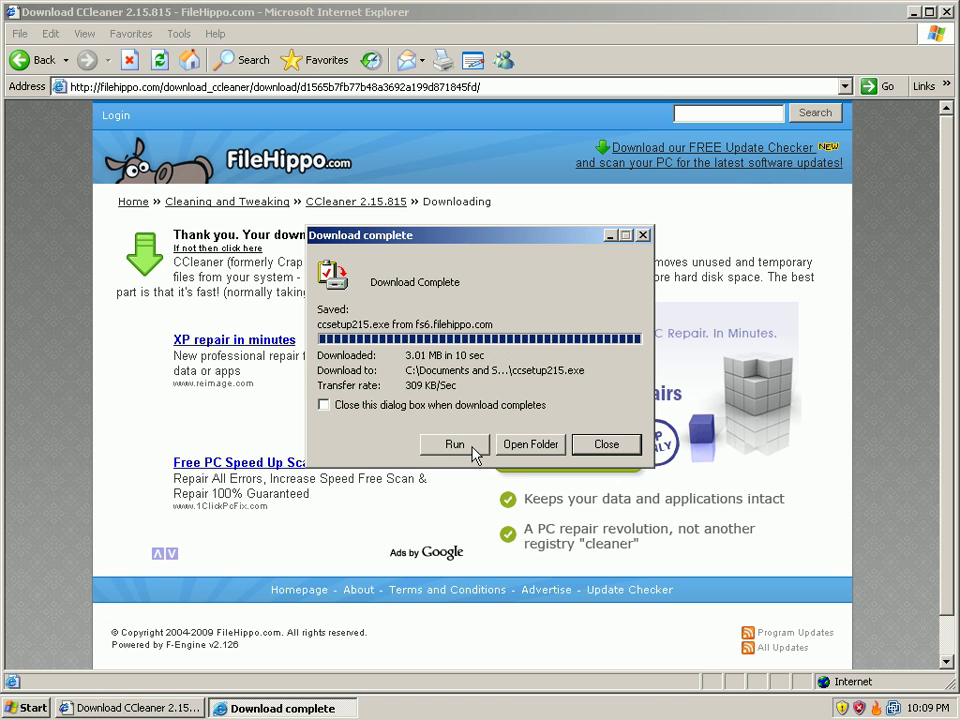
pyautogui.click(469, 448)
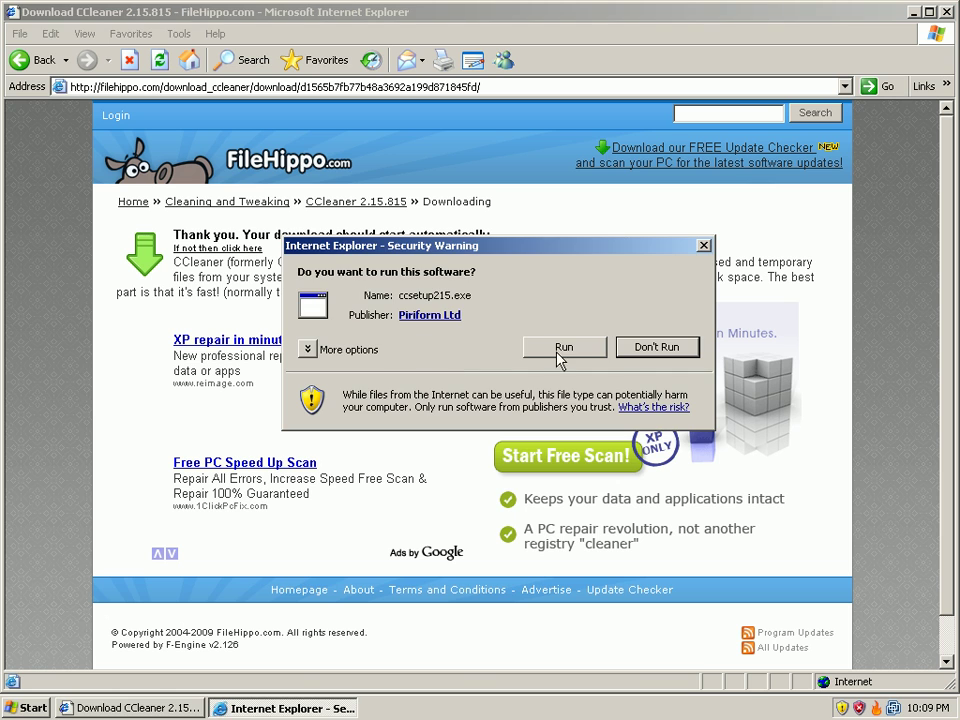
# Step: Install CCleaner v2.15 in English, accepting the licence, default location and default options
pyautogui.click(556, 352)
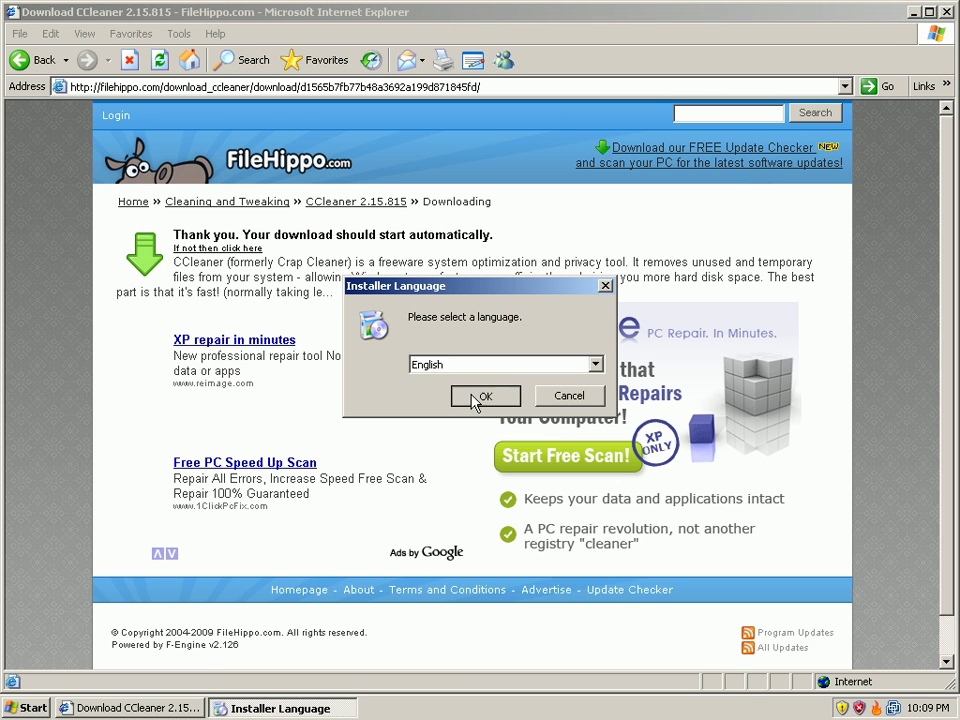
pyautogui.click(476, 398)
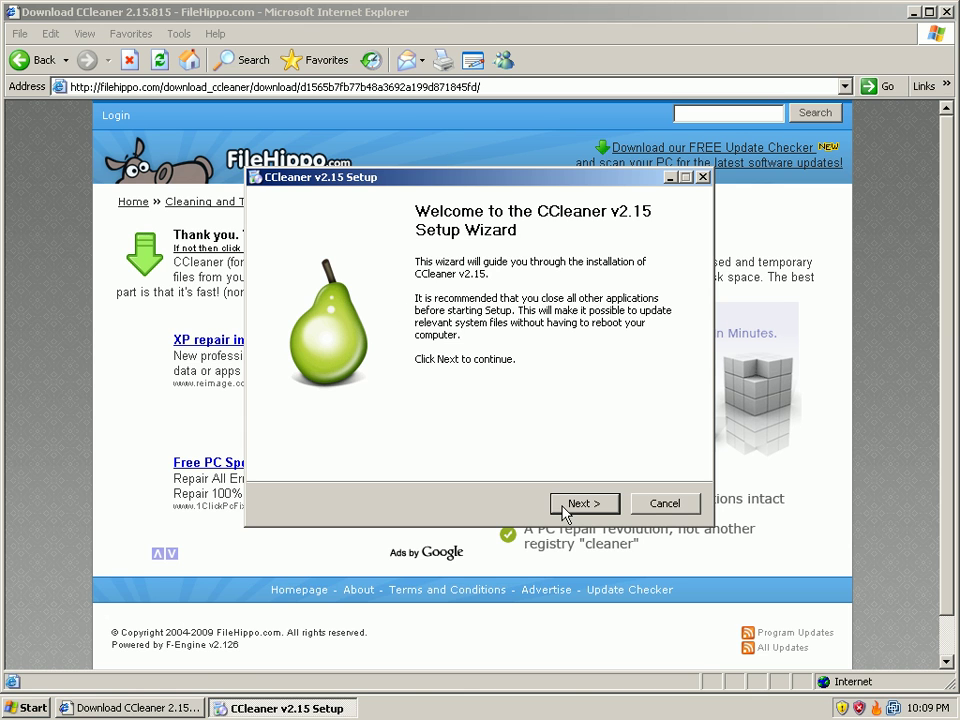
pyautogui.click(565, 510)
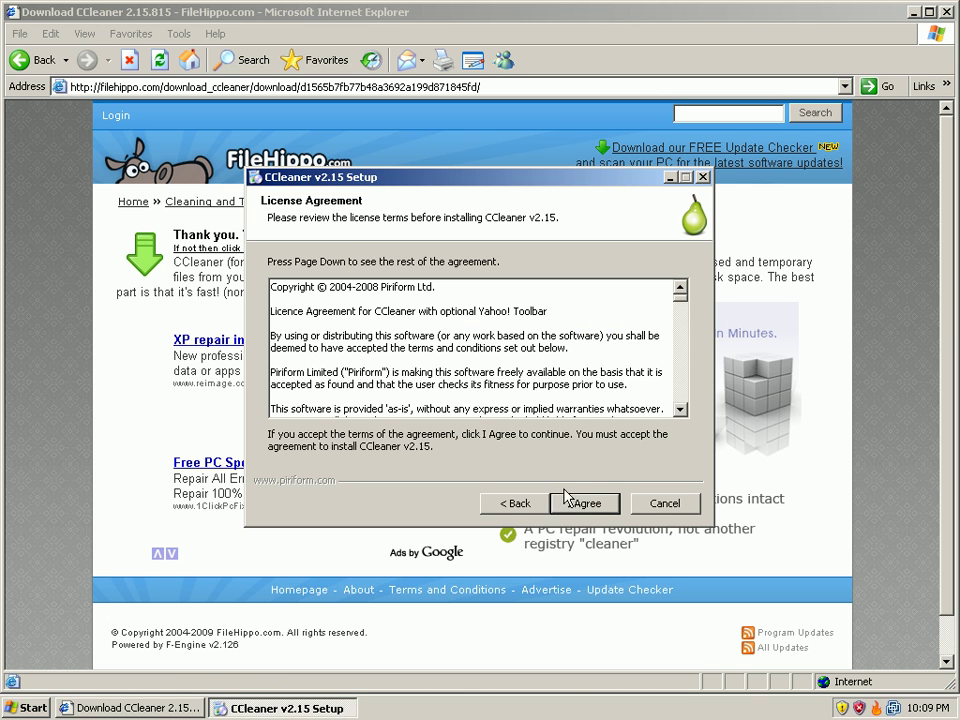
pyautogui.click(580, 503)
pyautogui.click(569, 504)
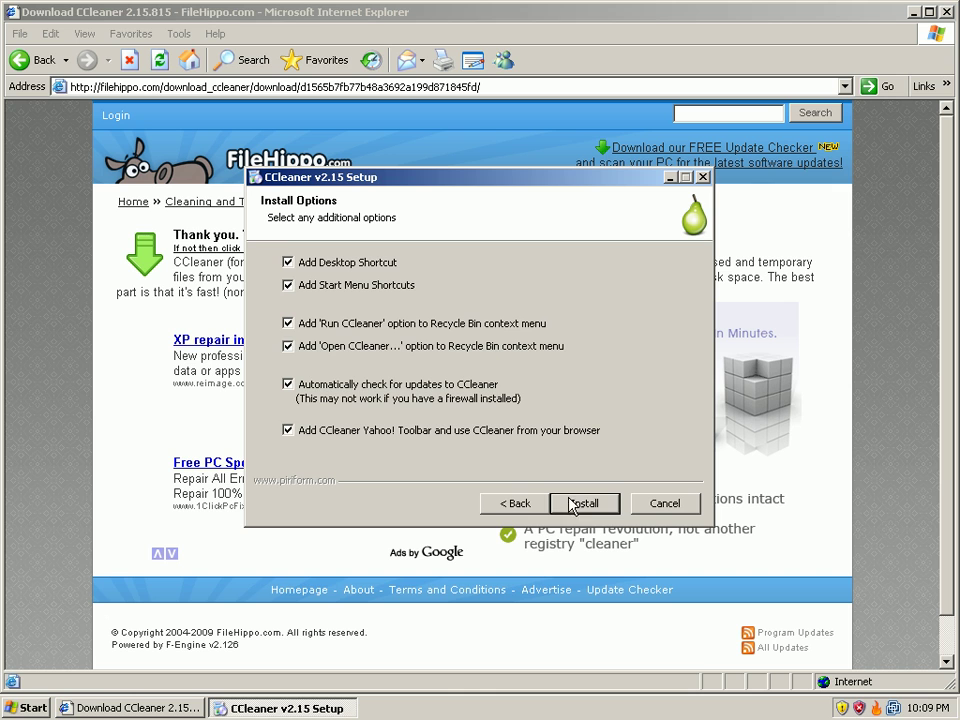
pyautogui.click(580, 504)
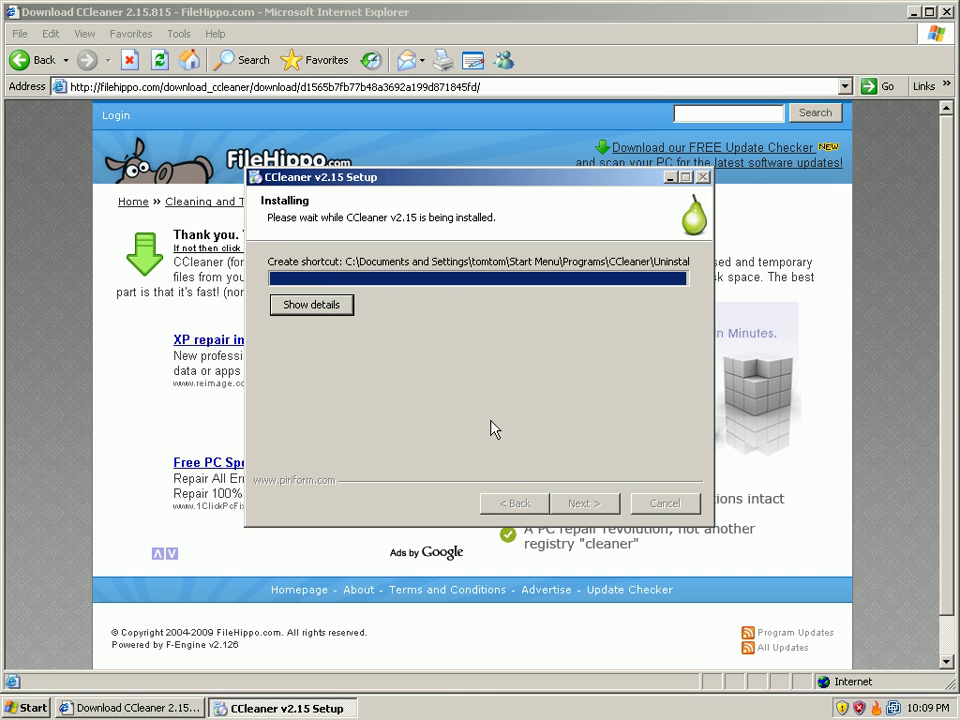
pyautogui.click(582, 504)
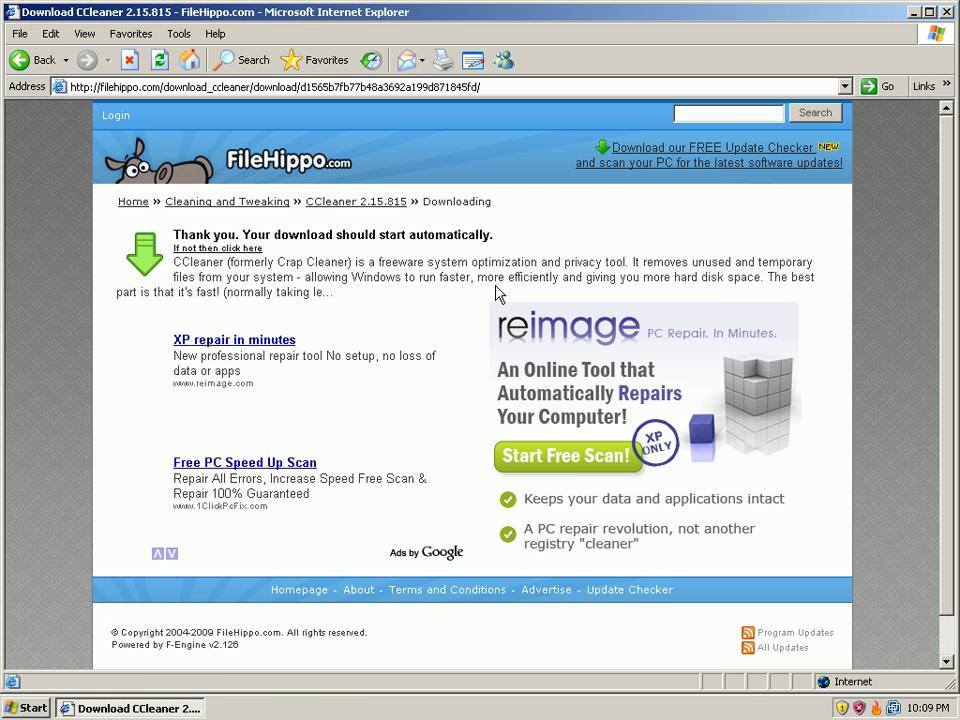
# Step: Return to the FileHippo home page and start the Flash Player 10.0.12.36 download
pyautogui.click(49, 66)
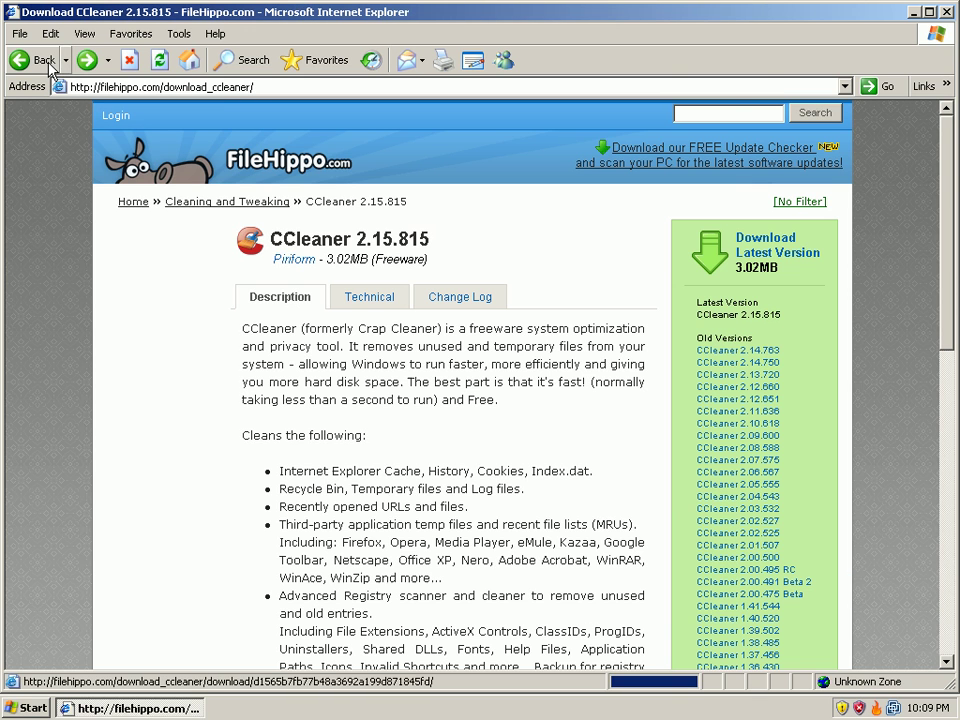
pyautogui.click(49, 66)
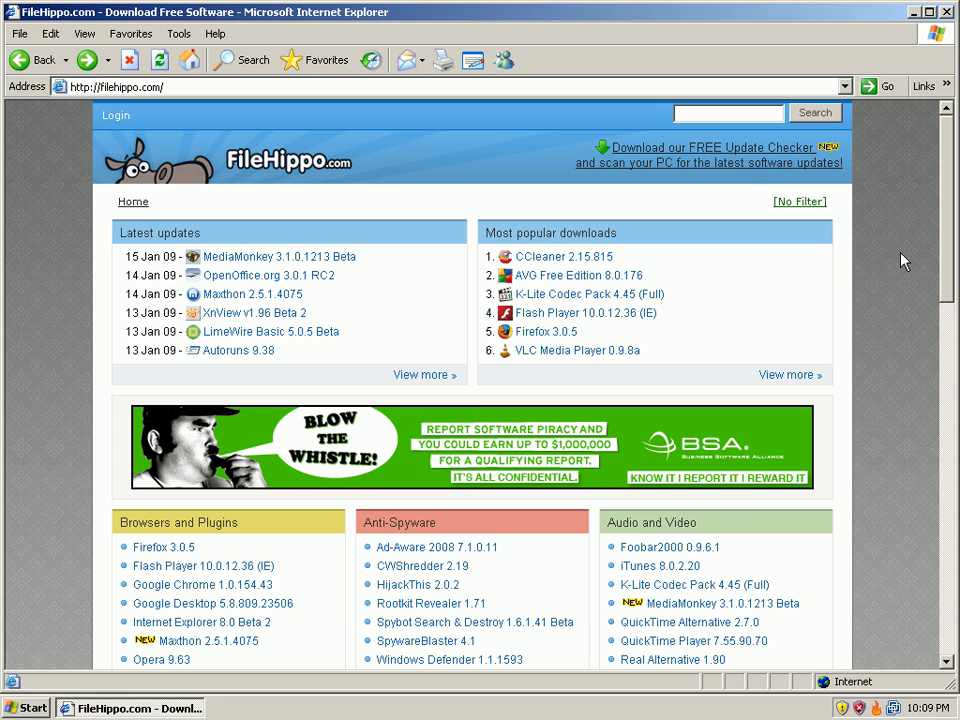
pyautogui.click(627, 314)
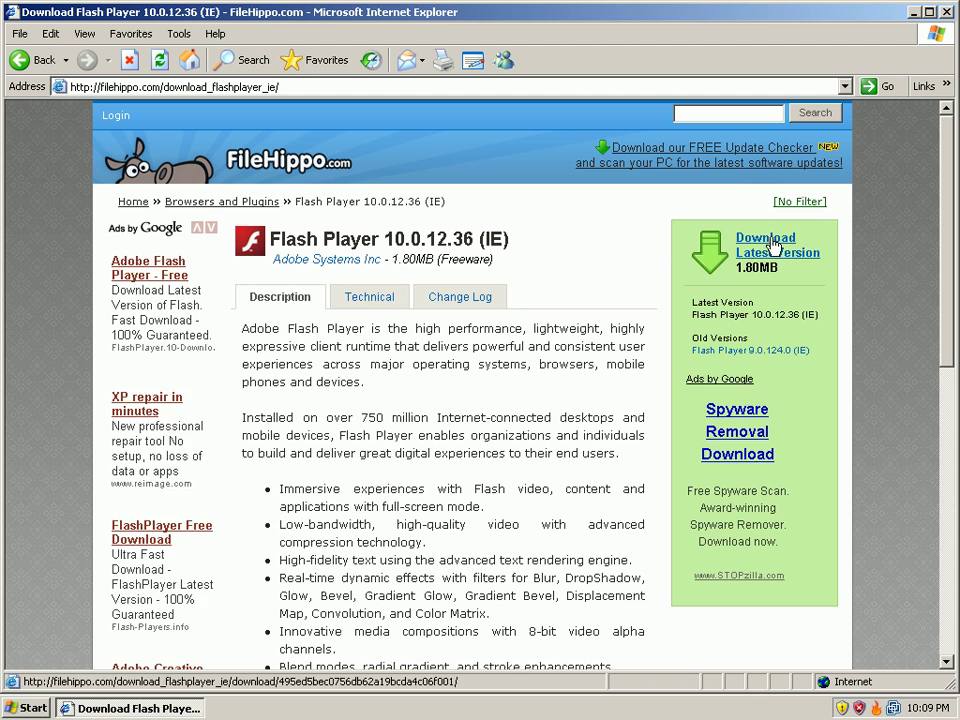
pyautogui.click(739, 246)
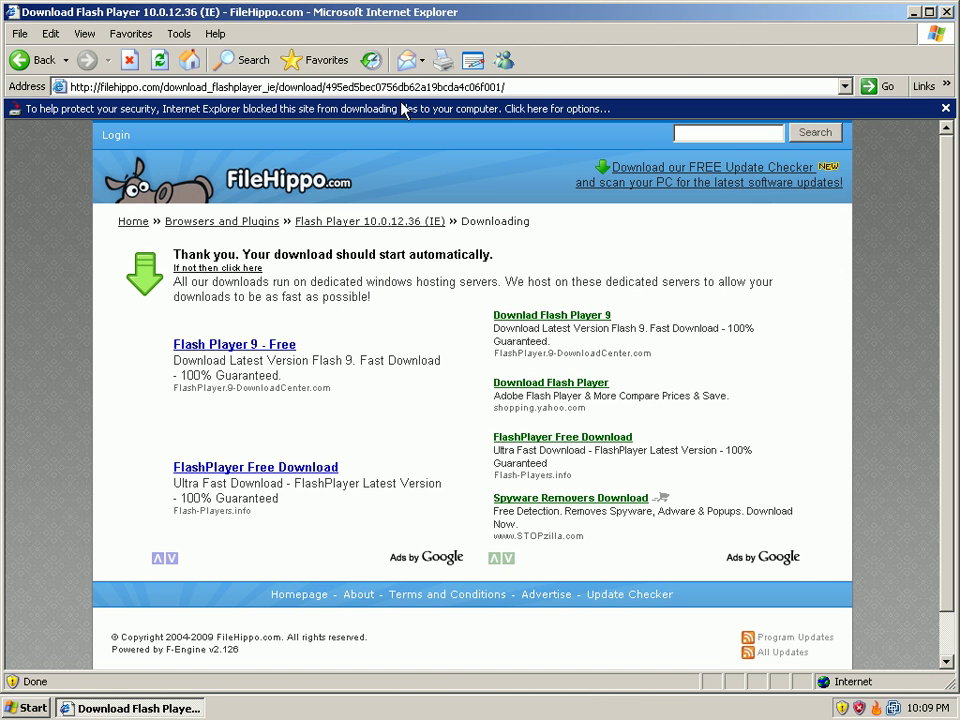
# Step: Allow the blocked Flash Player download, run its installer, and close the finished setup
pyautogui.click(403, 110)
pyautogui.click(420, 110)
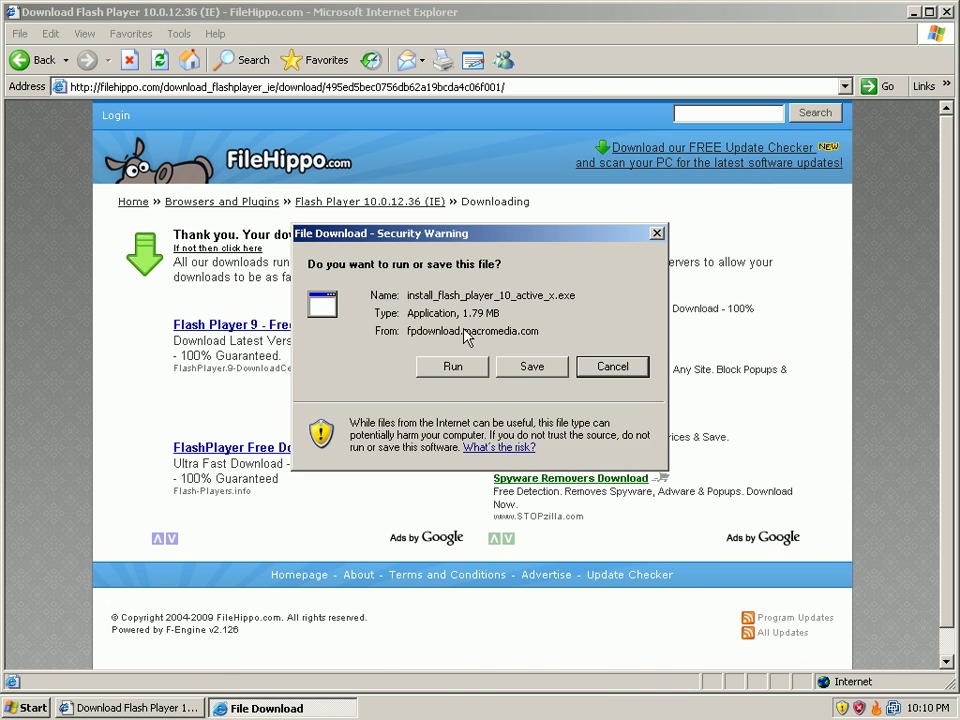
pyautogui.click(460, 366)
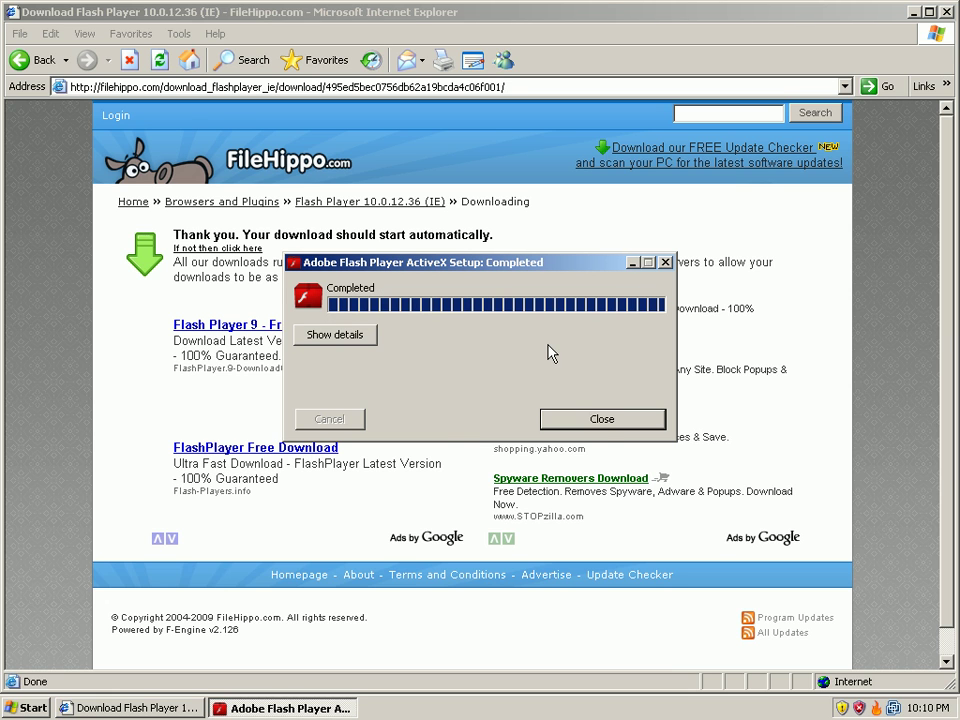
pyautogui.click(599, 424)
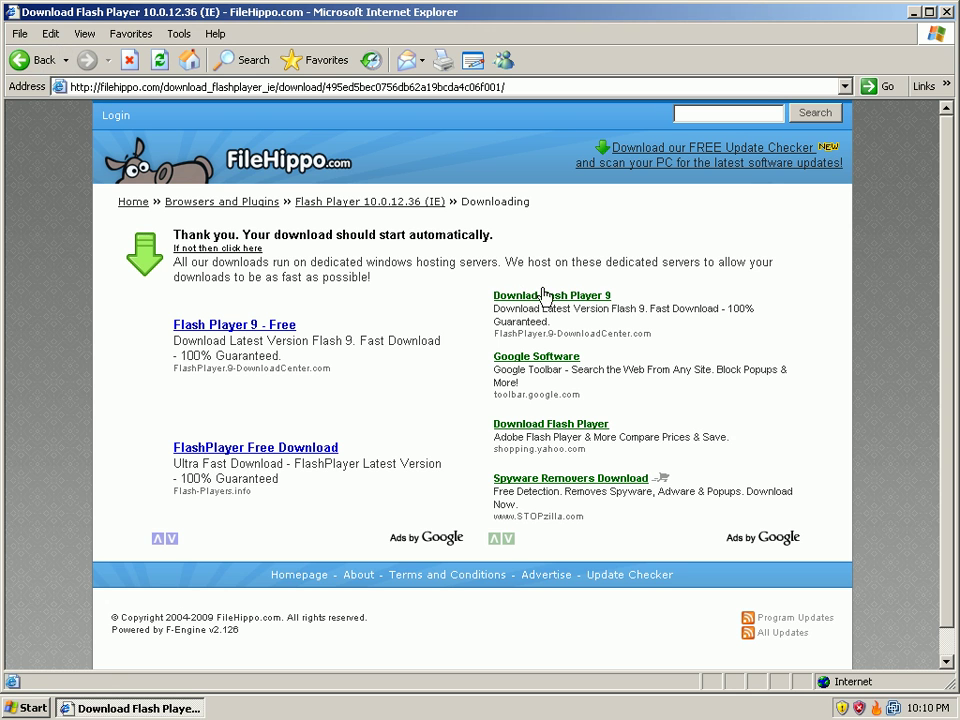
# Step: From the FileHippo home page's Messaging and Chat listings, download AIM 6.8.14.6
pyautogui.click(40, 60)
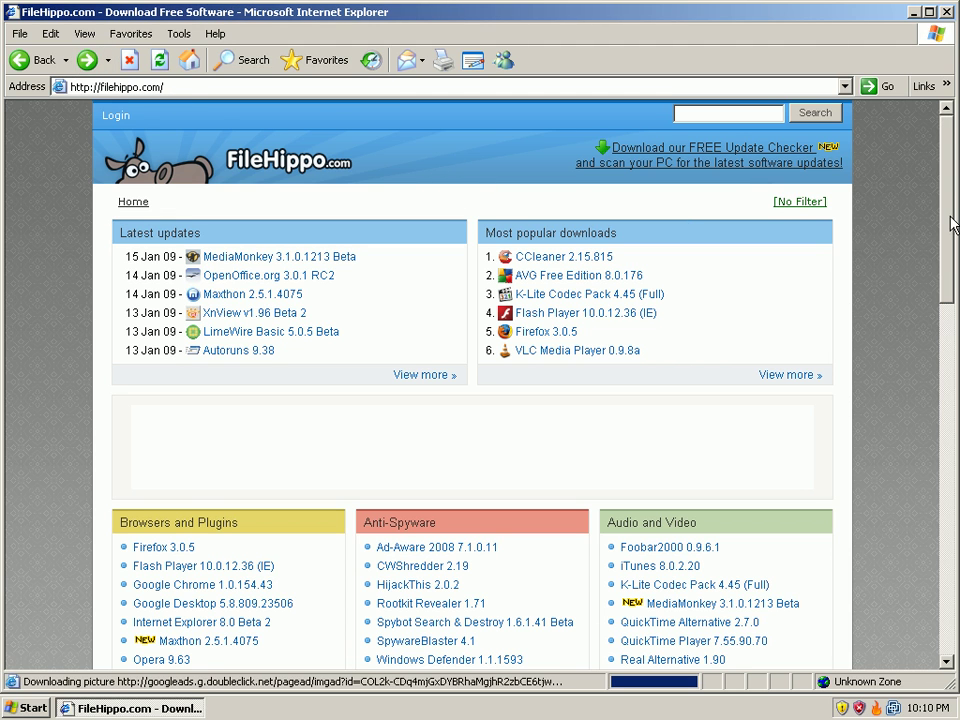
pyautogui.moveTo(952, 225); pyautogui.dragTo(927, 408)
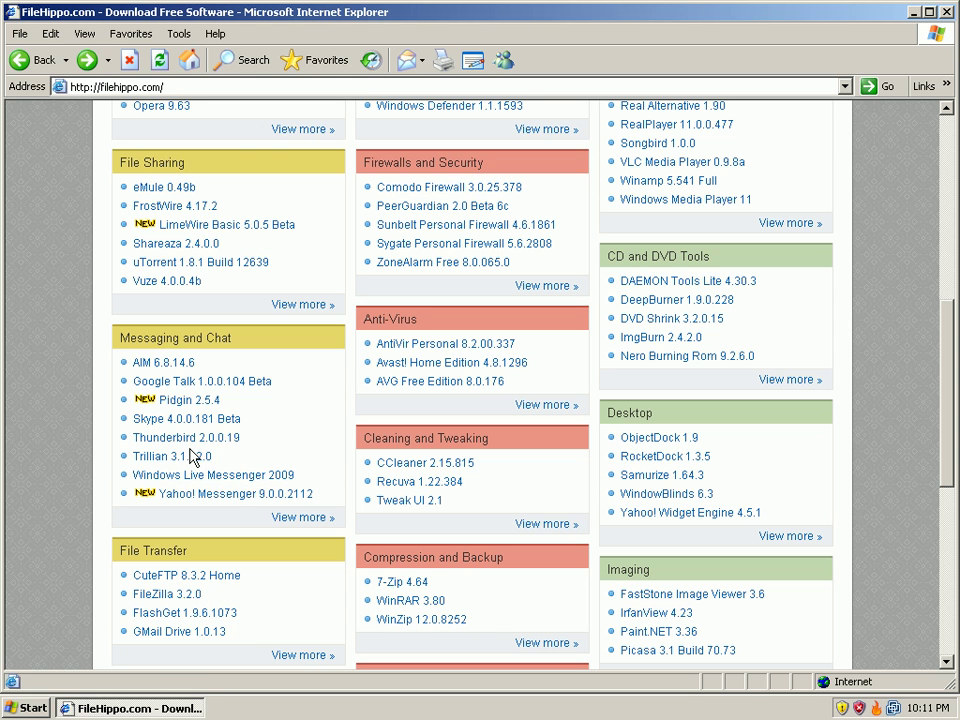
pyautogui.click(197, 365)
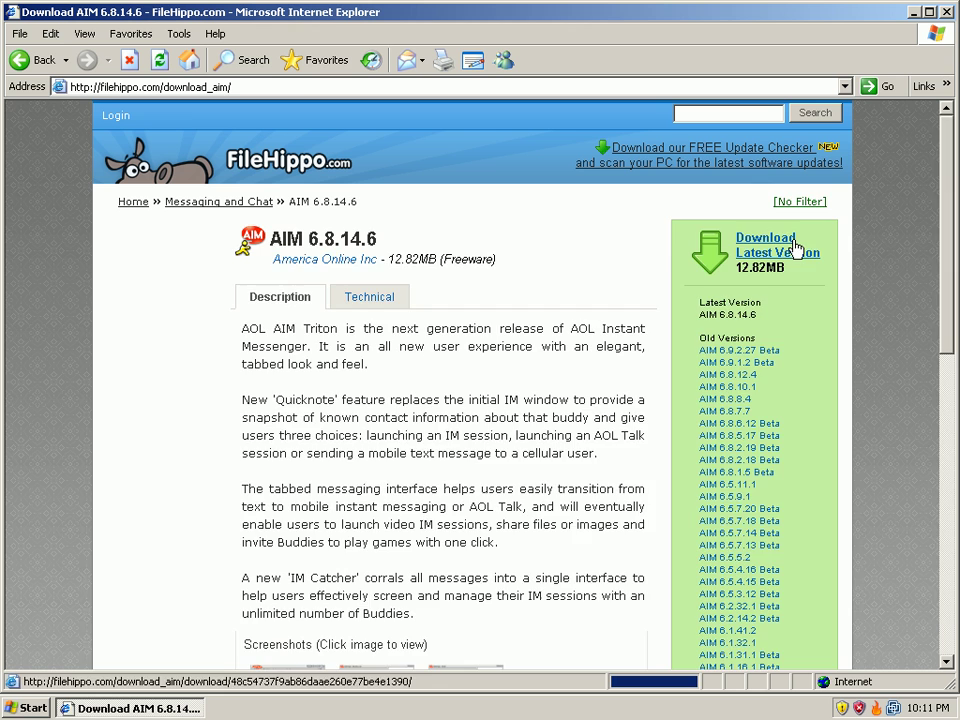
pyautogui.click(757, 262)
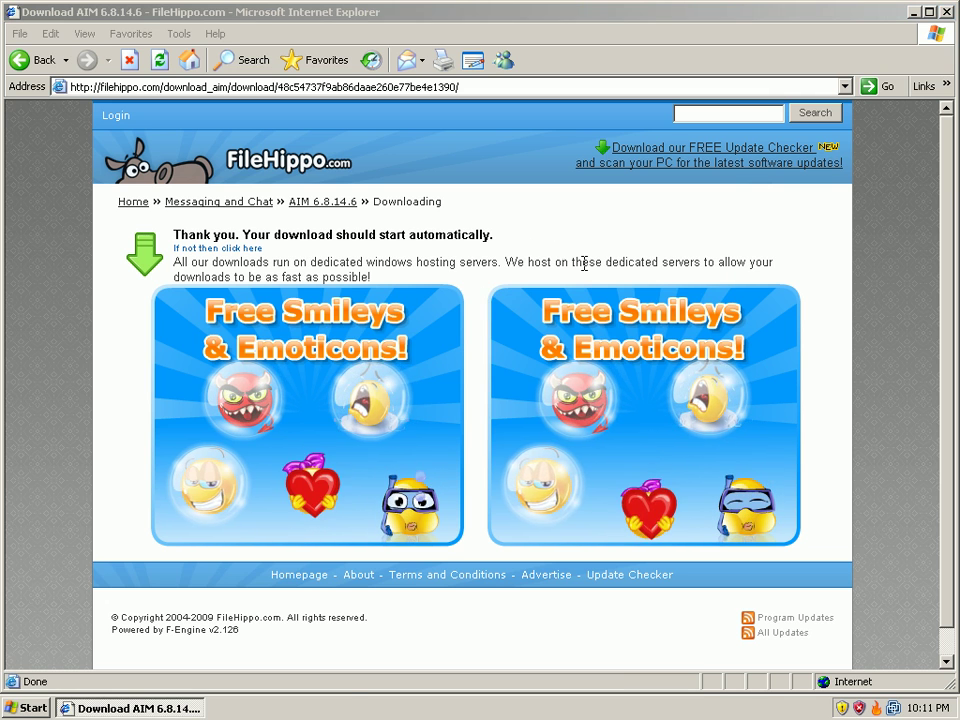
# Step: Run Install_AIM.exe, choose Restart Later for Windows updates, and allow the AOL installer
pyautogui.click(455, 370)
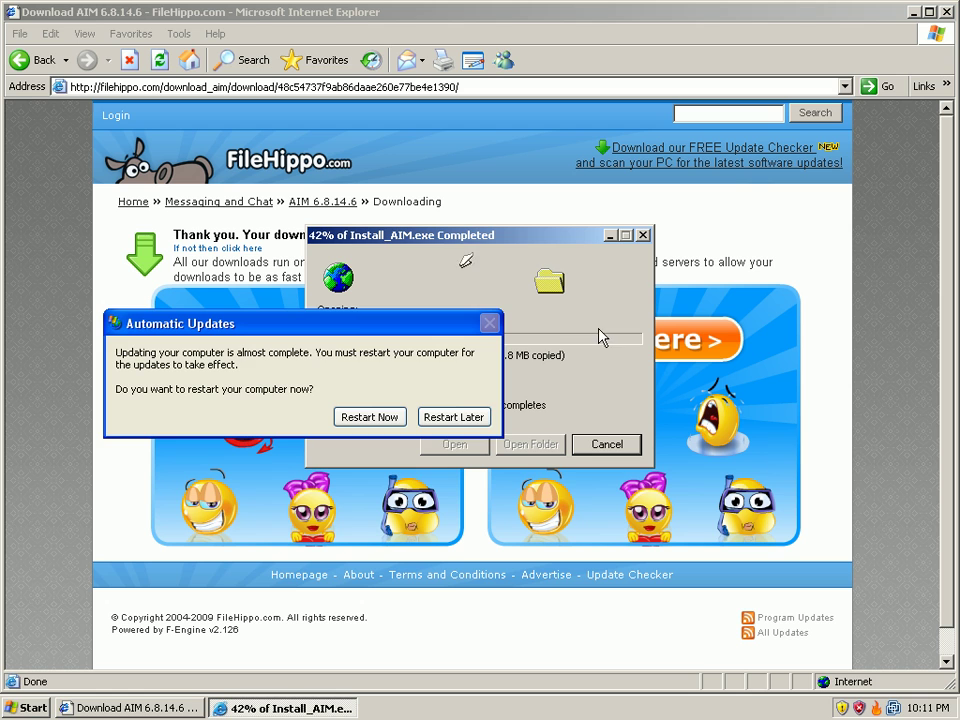
pyautogui.click(432, 412)
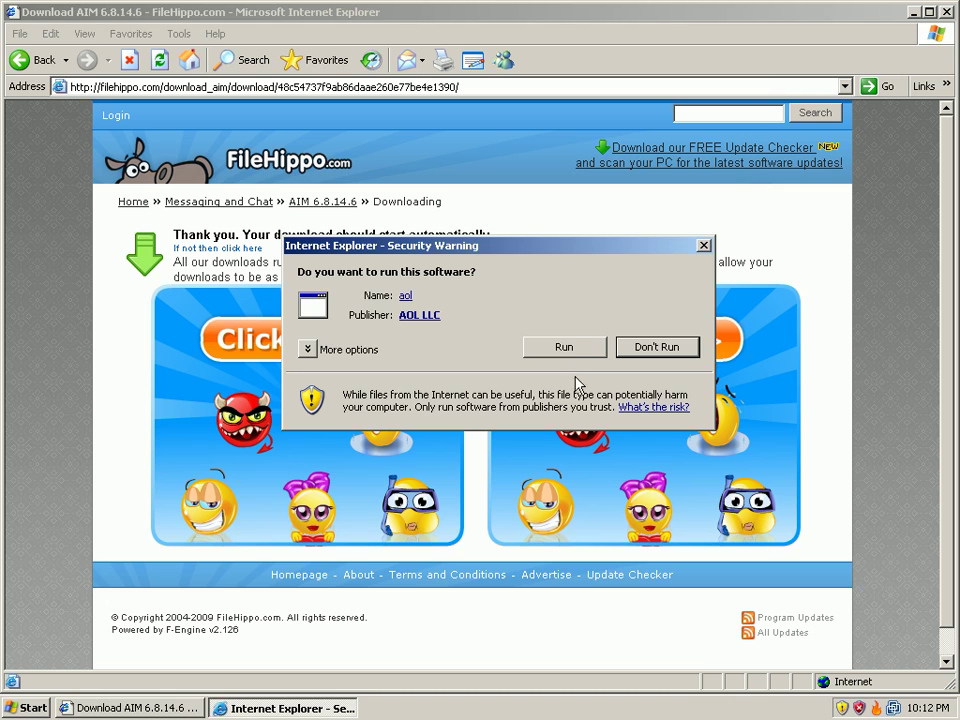
pyautogui.click(574, 348)
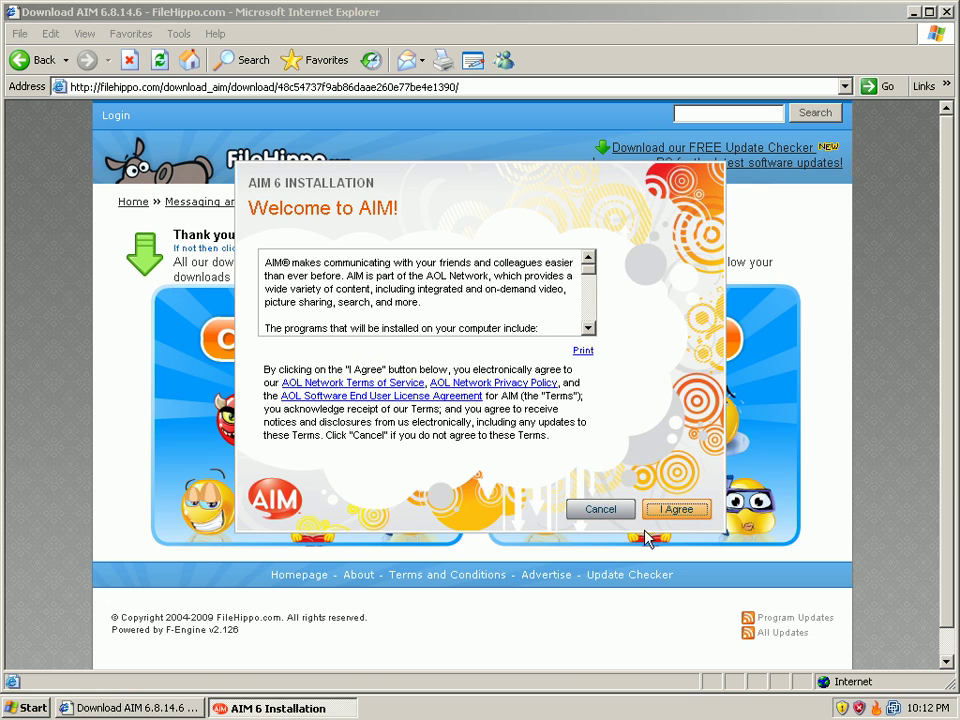
# Step: Accept the terms, do a Full Installation without AIM Tunes or QQ Games, then return to FileHippo
pyautogui.click(677, 510)
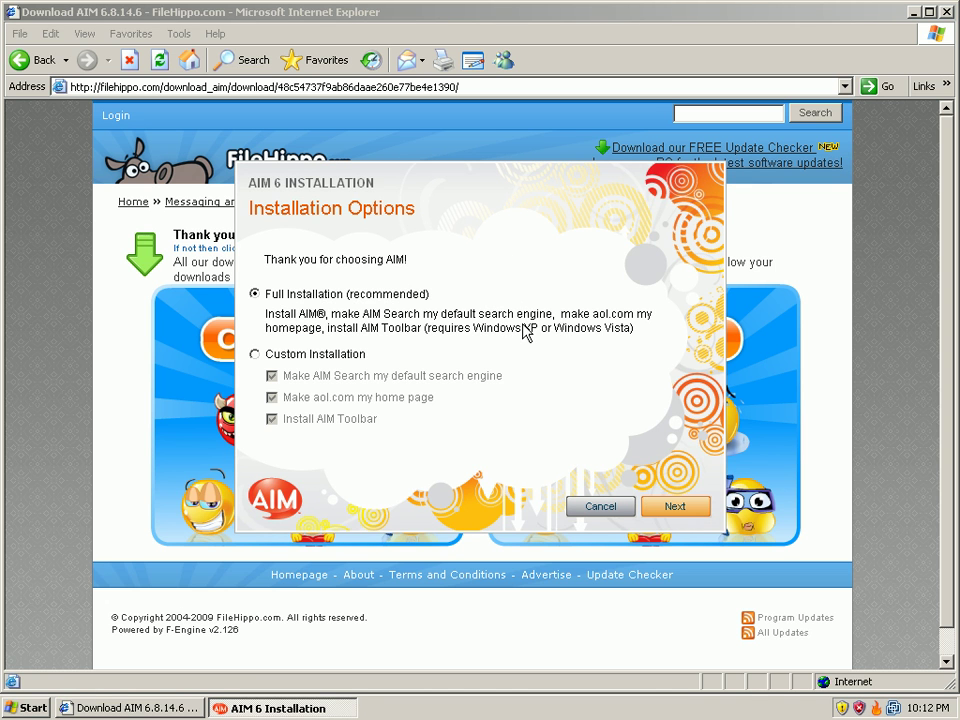
pyautogui.click(689, 507)
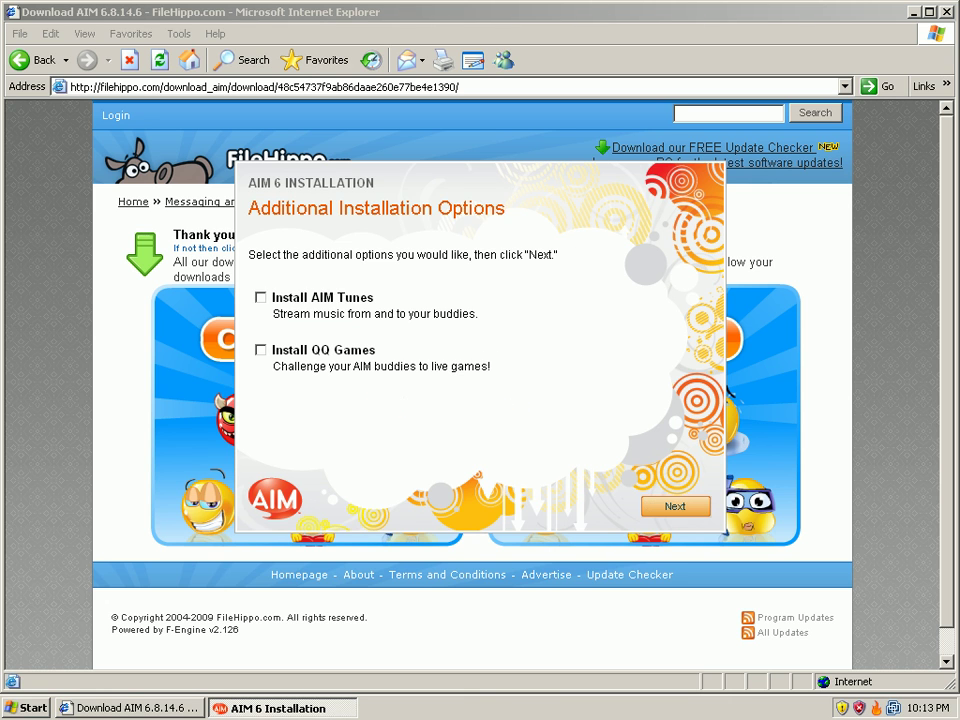
pyautogui.click(686, 512)
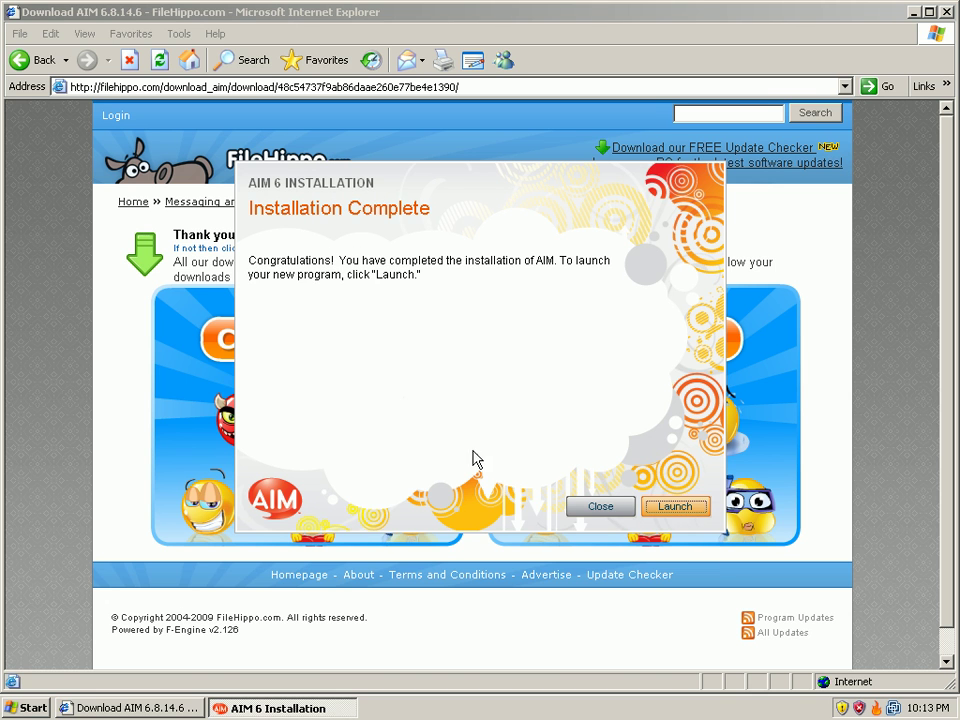
pyautogui.click(611, 508)
pyautogui.click(58, 60)
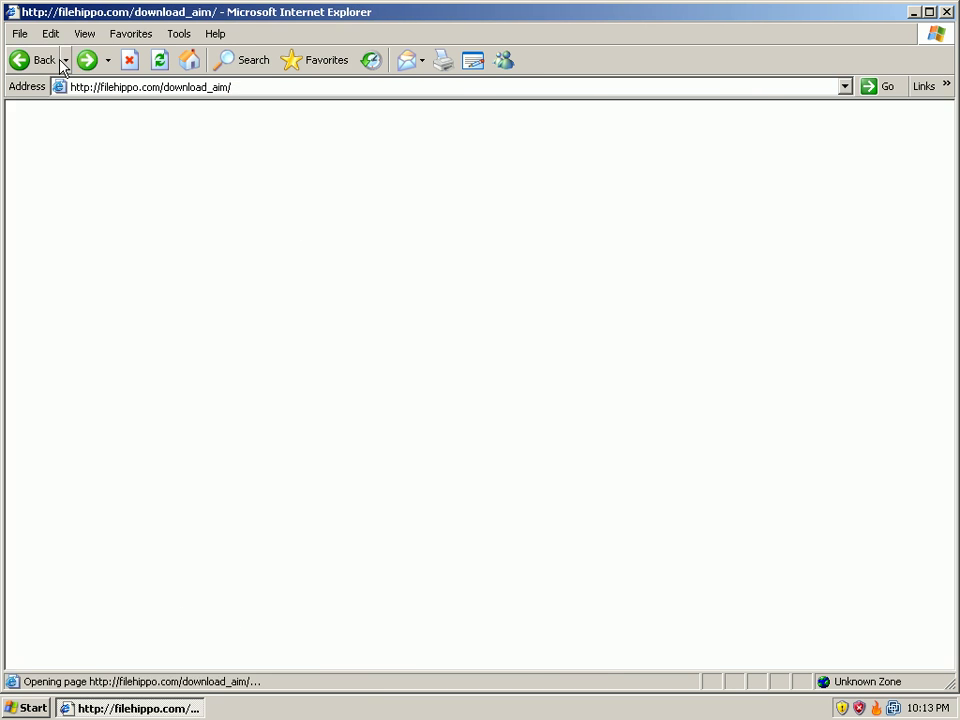
# Step: From FileHippo's Imaging listings, download Picasa 3.1 Build 70.73 and run picasa3-setup.exe
pyautogui.click(56, 58)
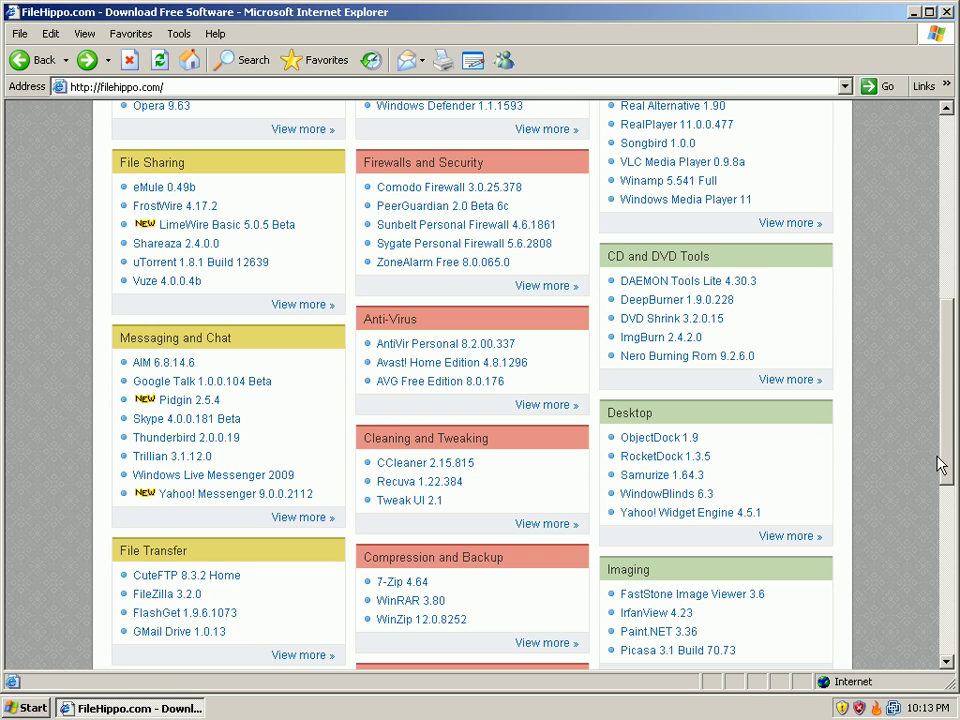
pyautogui.moveTo(949, 454); pyautogui.dragTo(945, 493)
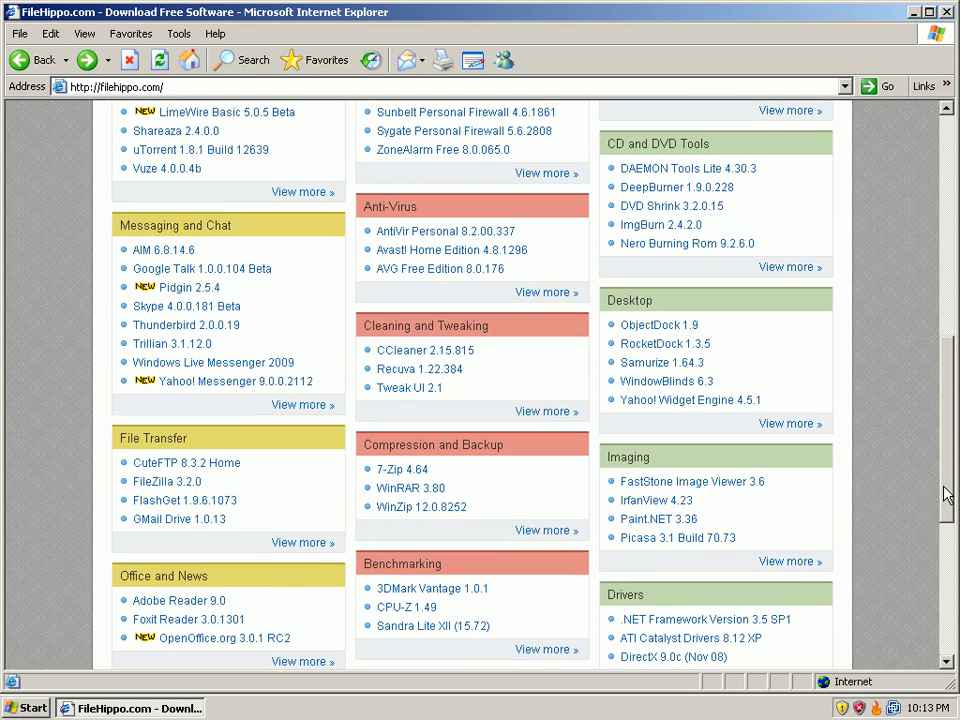
pyautogui.click(663, 539)
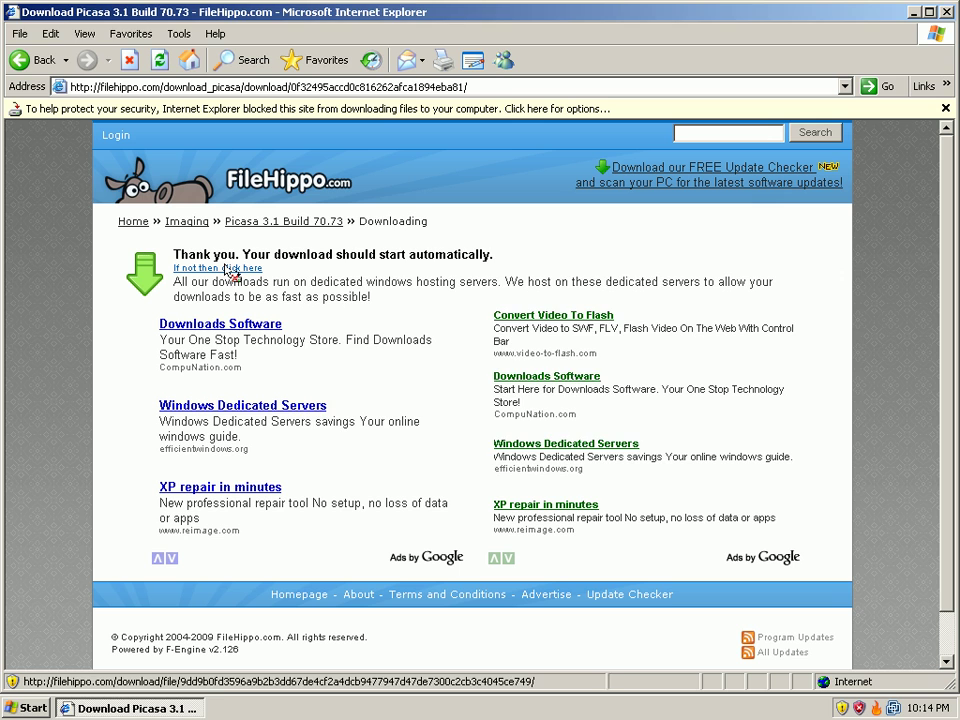
pyautogui.click(229, 268)
pyautogui.click(386, 367)
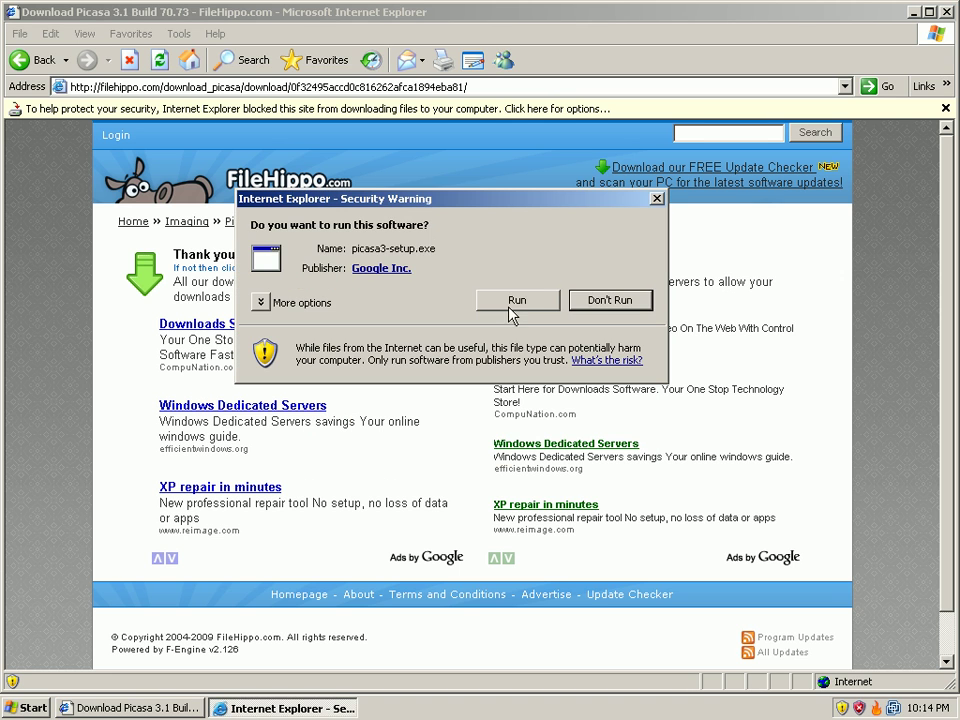
# Step: Allow picasa3-setup.exe to run, accept the licence, and install to the default folder
pyautogui.click(516, 301)
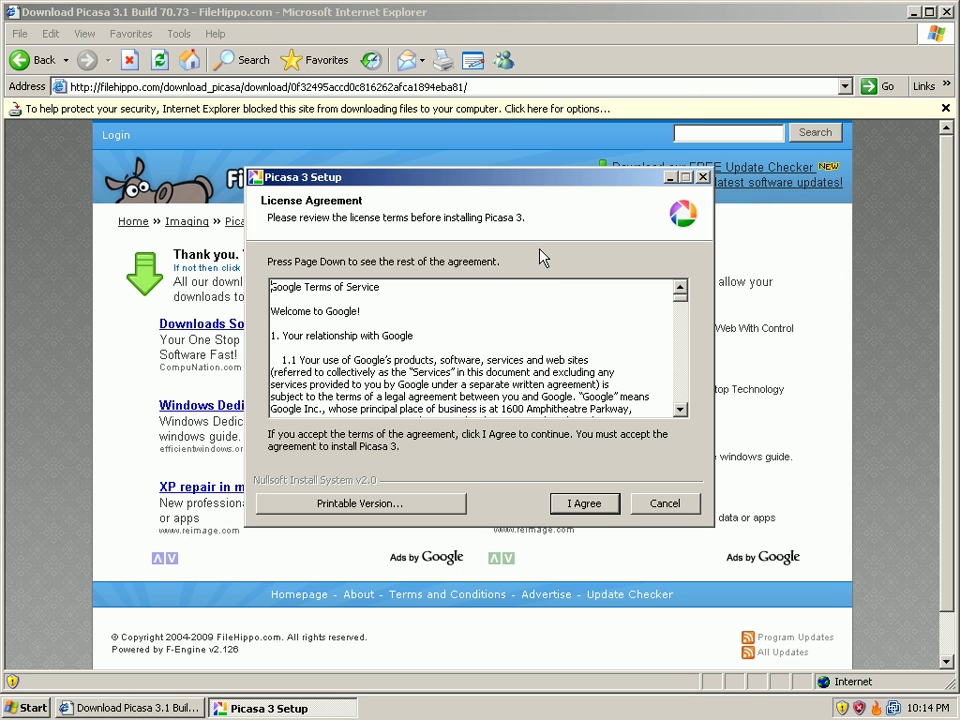
pyautogui.click(596, 510)
pyautogui.click(596, 510)
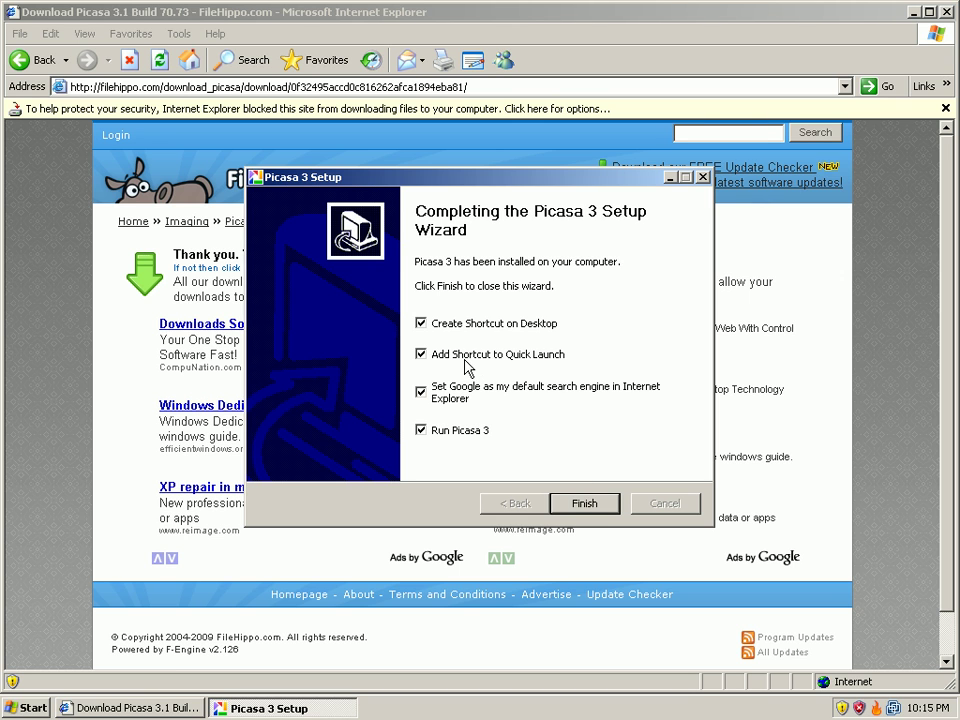
# Step: Finish the Picasa 3 Setup wizard with all four finishing options left ticked
pyautogui.click(574, 506)
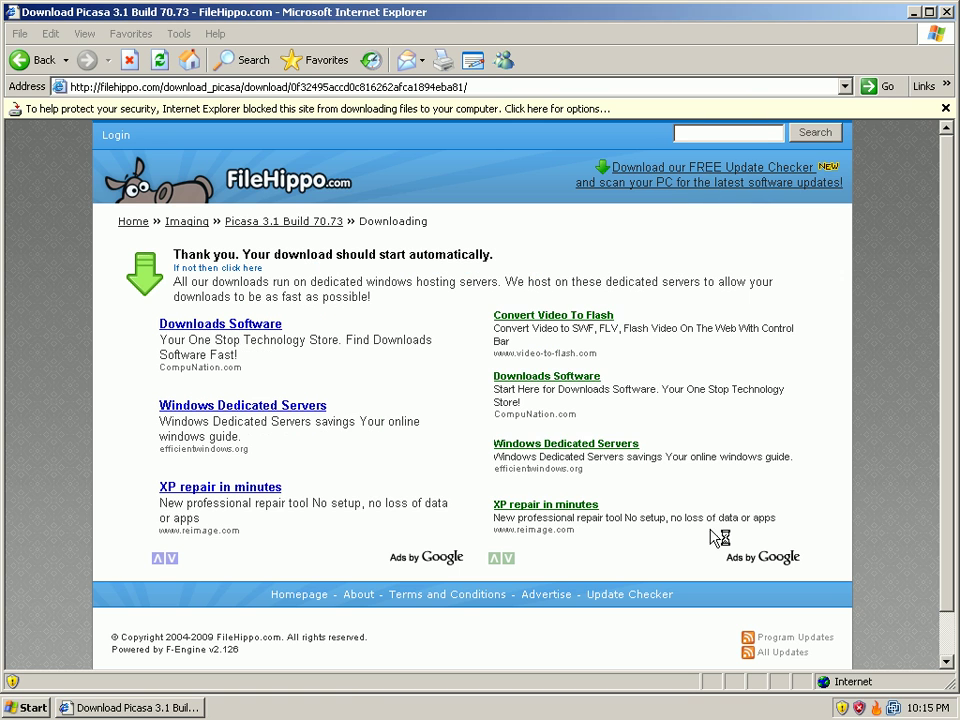